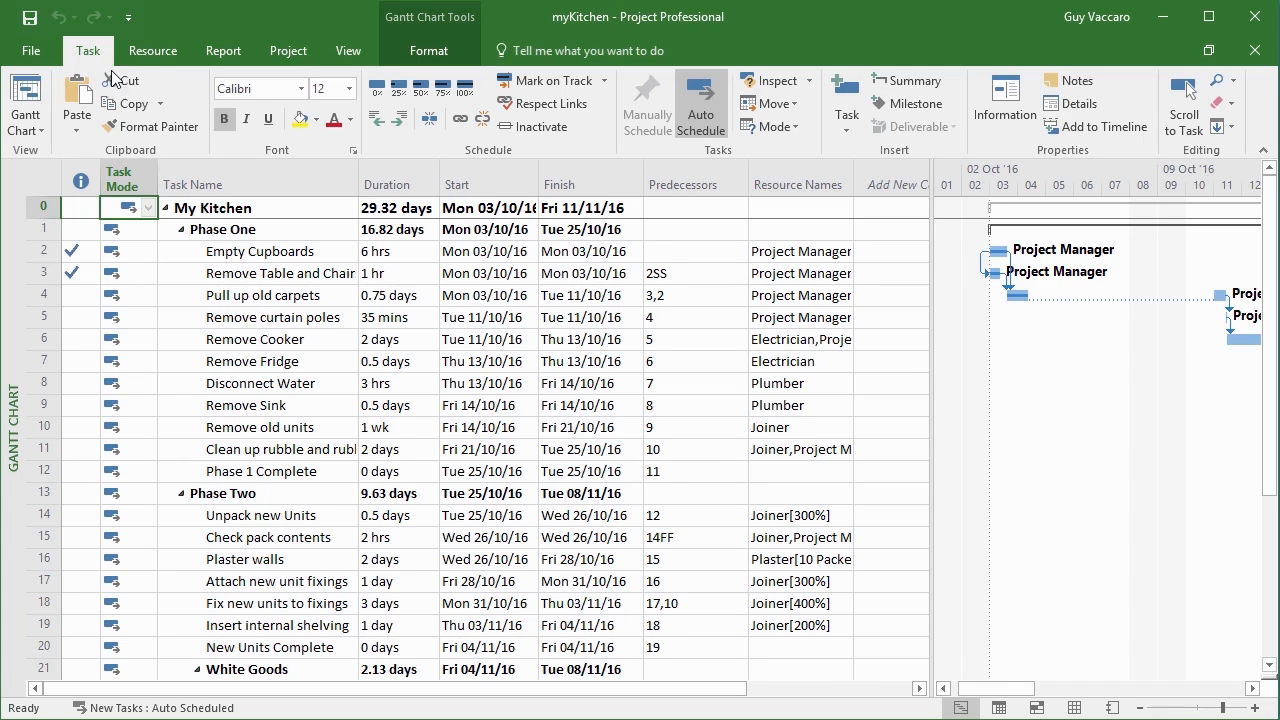
right_click(291, 179)
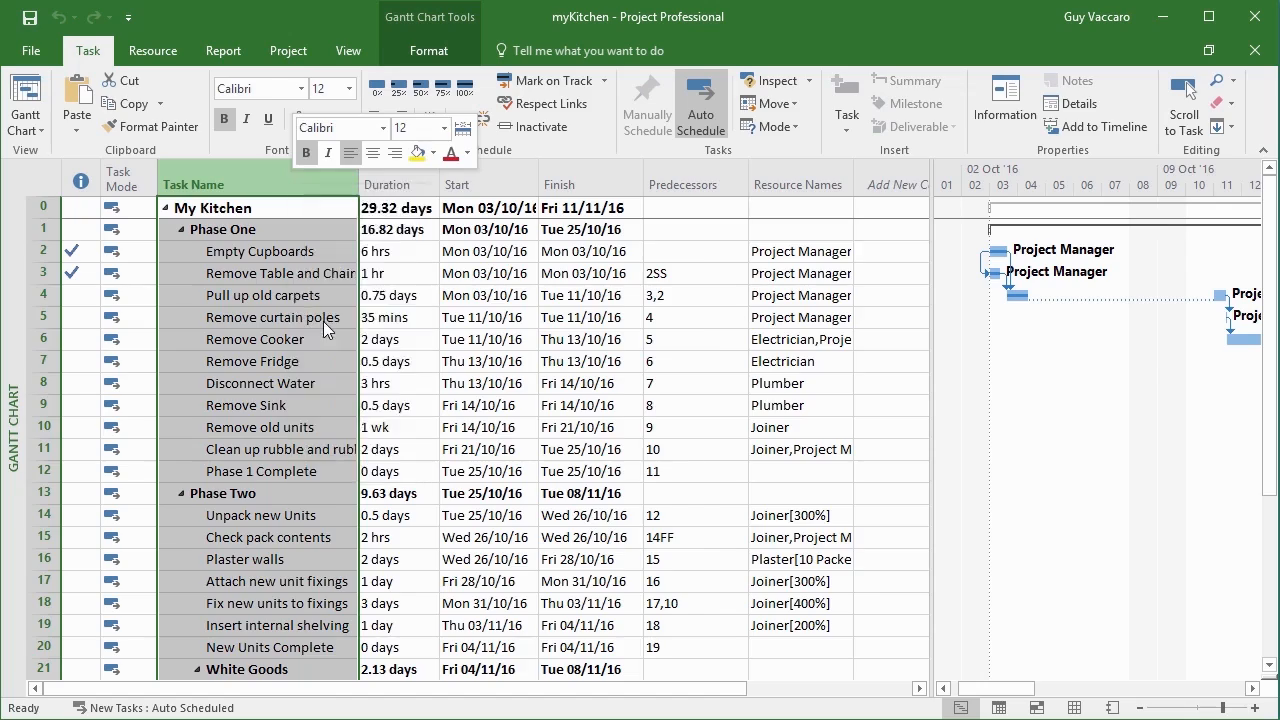
left_click(325, 321)
mouse_move(362, 230)
left_mouse_down()
mouse_move(378, 595)
mouse_move(365, 657)
mouse_move(368, 220)
left_mouse_up()
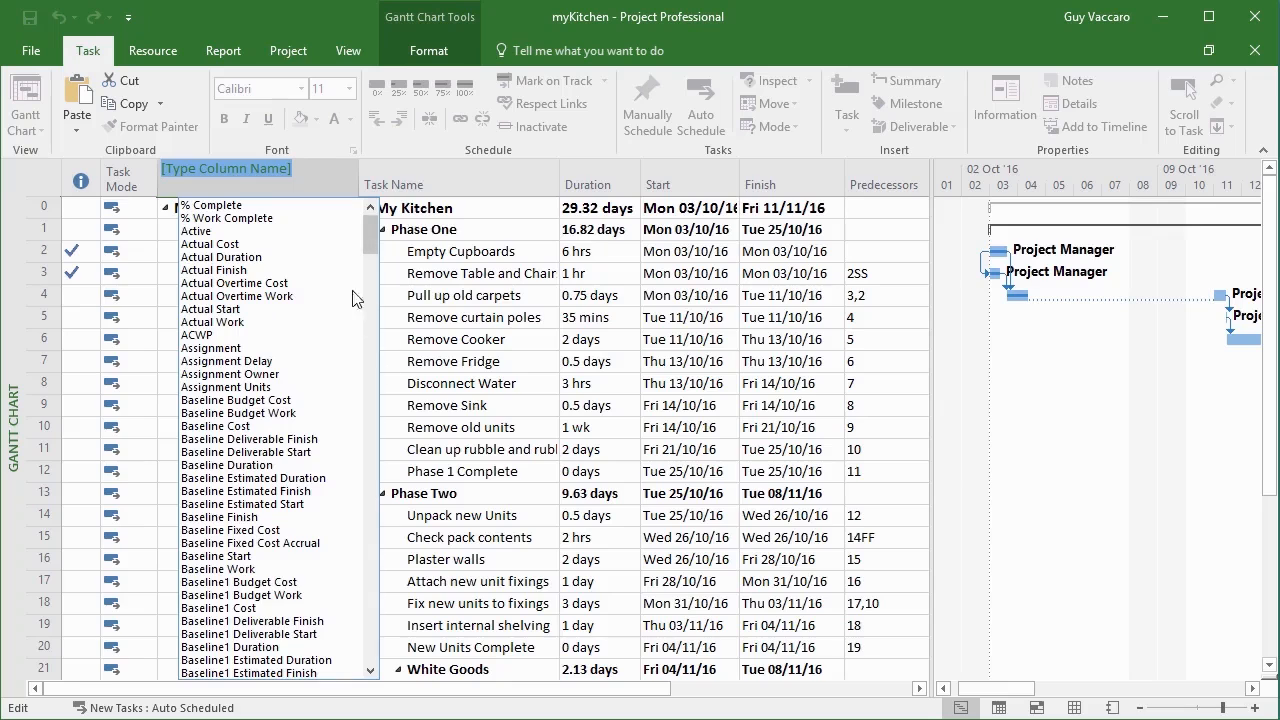
left_click_drag(372, 249, 372, 215)
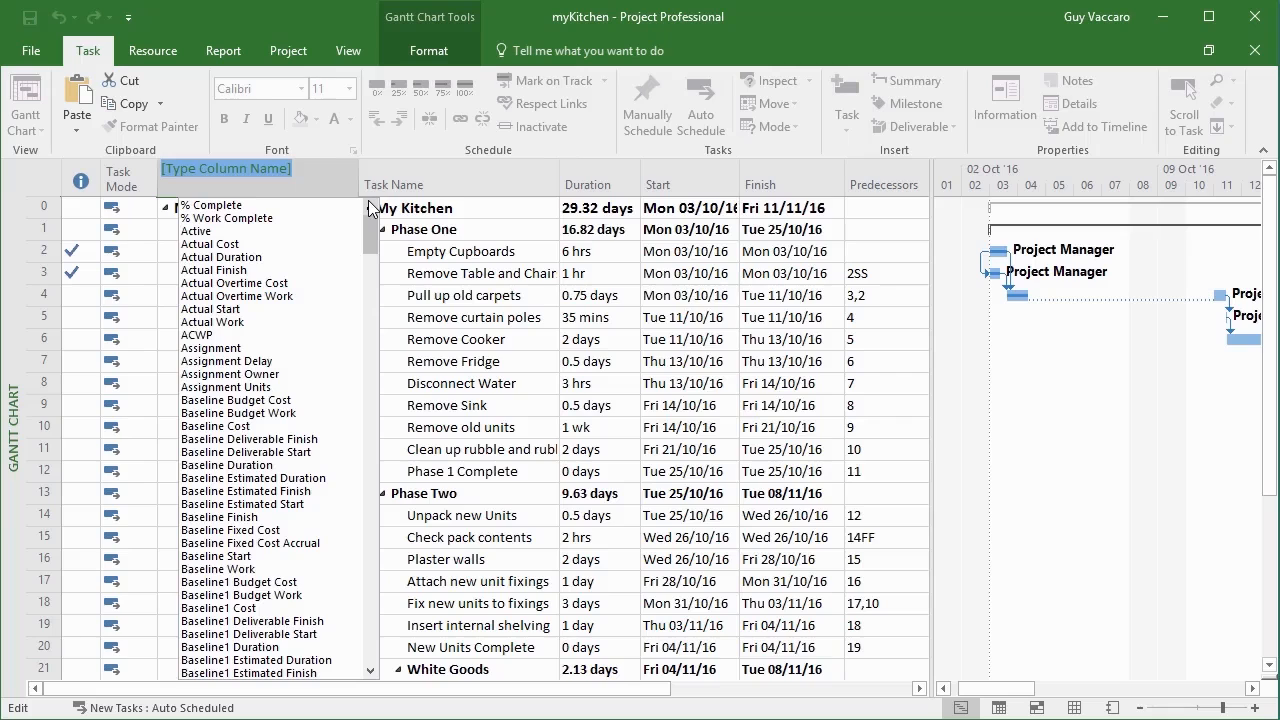
left_click(136, 213)
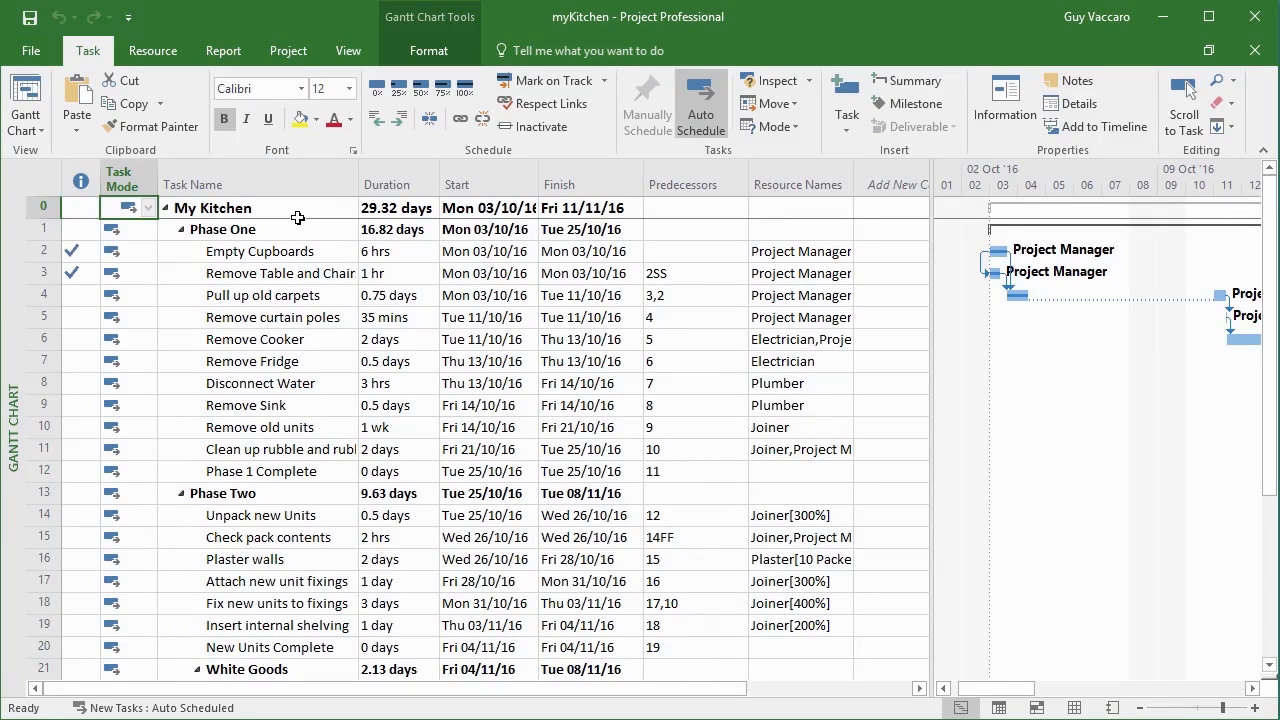
Open the Custom Fields settings and choose task fields of type Text.
left_click(421, 49)
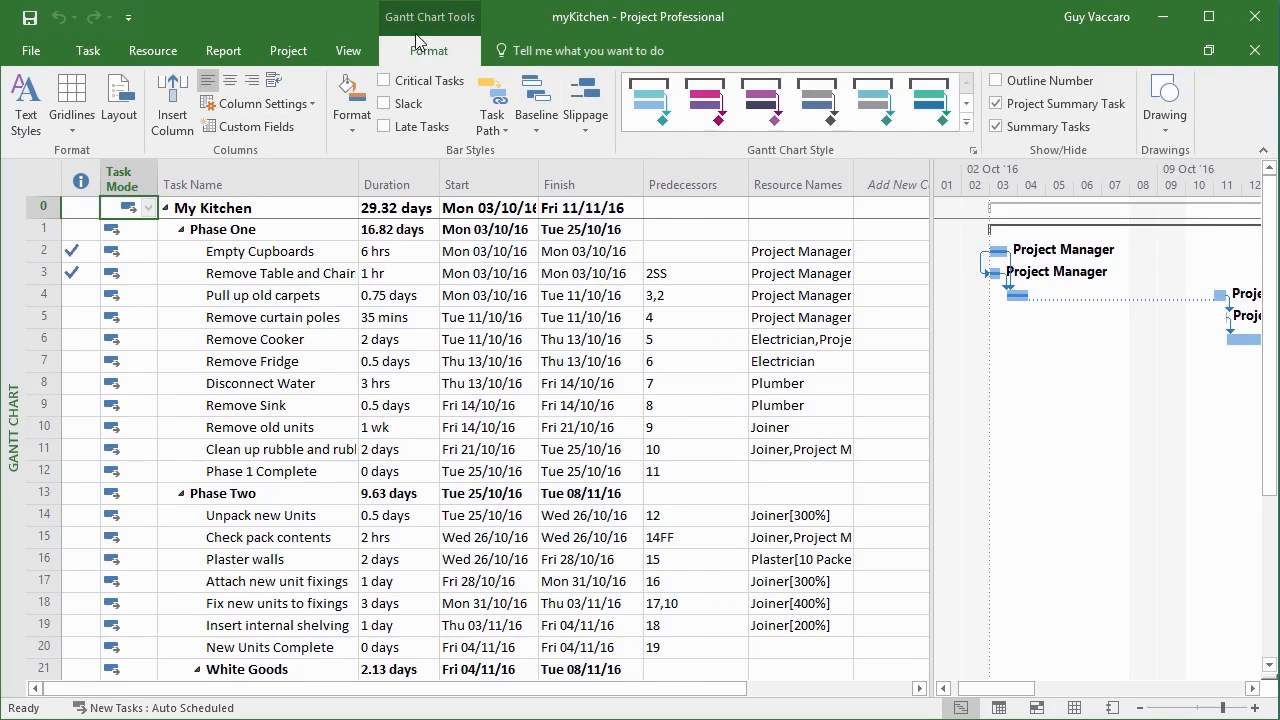
left_click(256, 130)
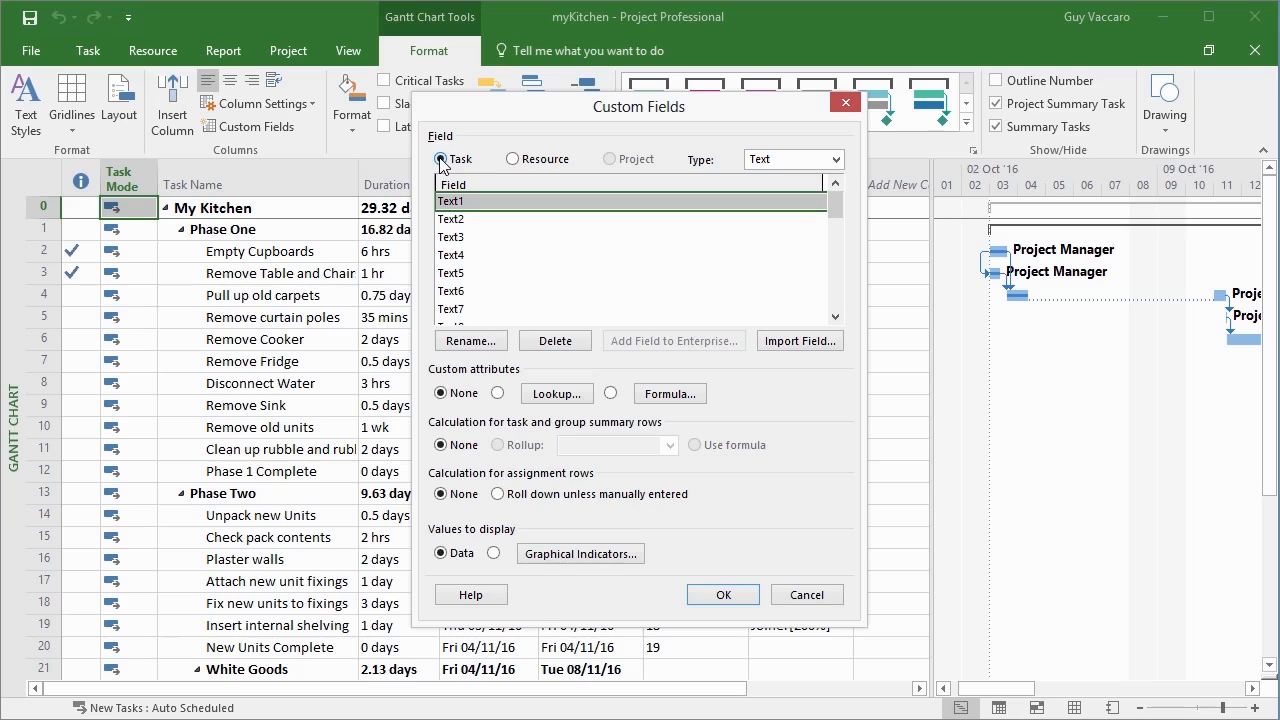
left_click(513, 159)
left_click(440, 160)
left_click(512, 160)
left_click(440, 162)
left_click(836, 159)
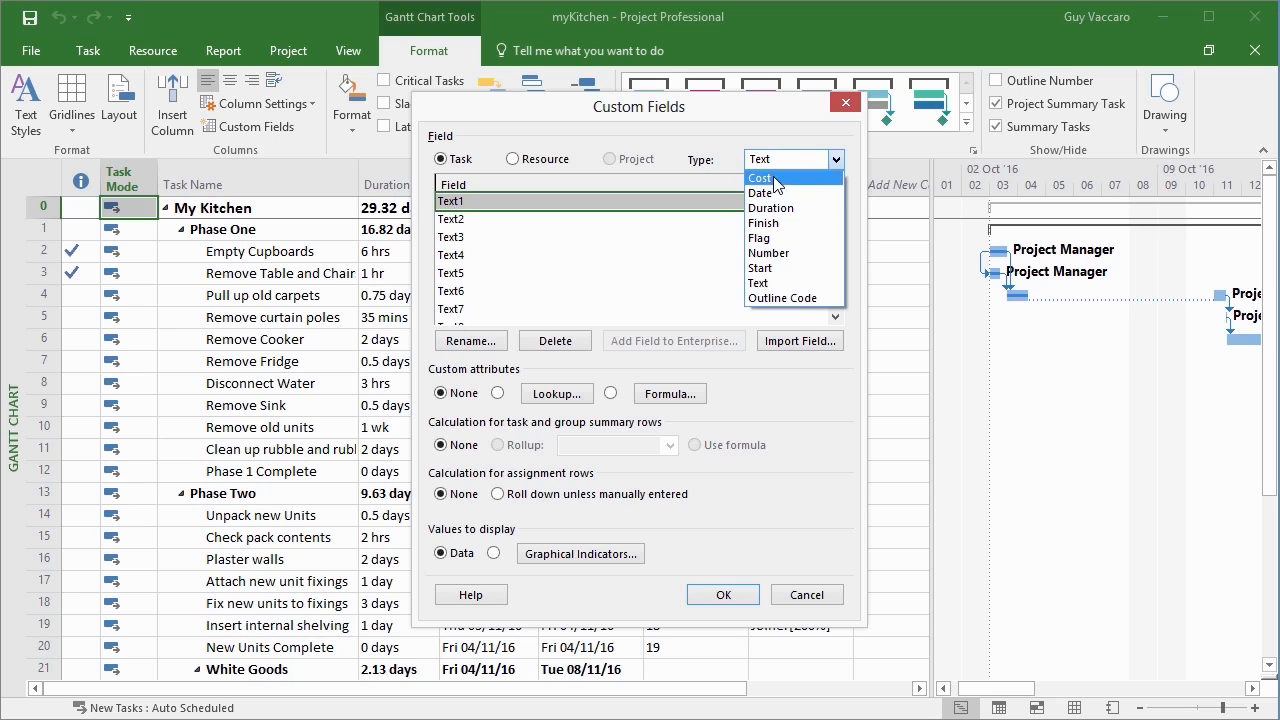
left_click(779, 287)
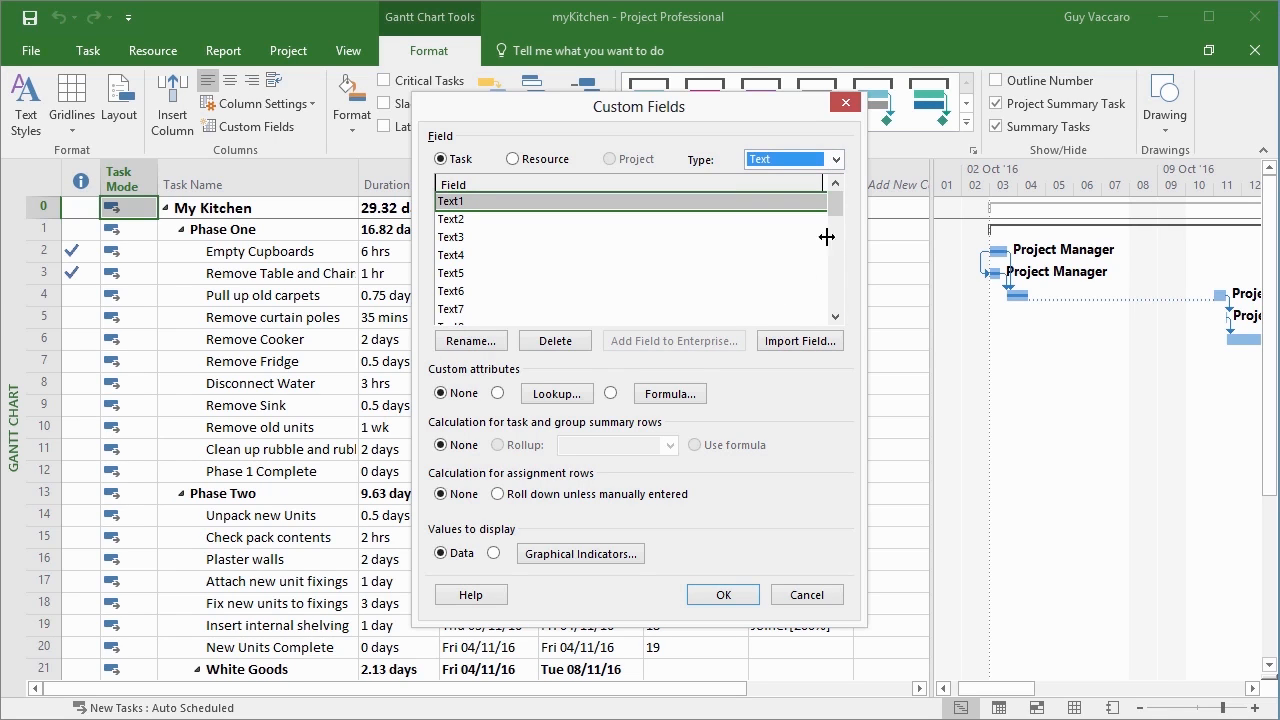
Rename the custom task field Text1 as Difficulty.
mouse_move(838, 218)
left_mouse_down()
mouse_move(846, 309)
mouse_move(836, 200)
left_mouse_up()
left_click(478, 342)
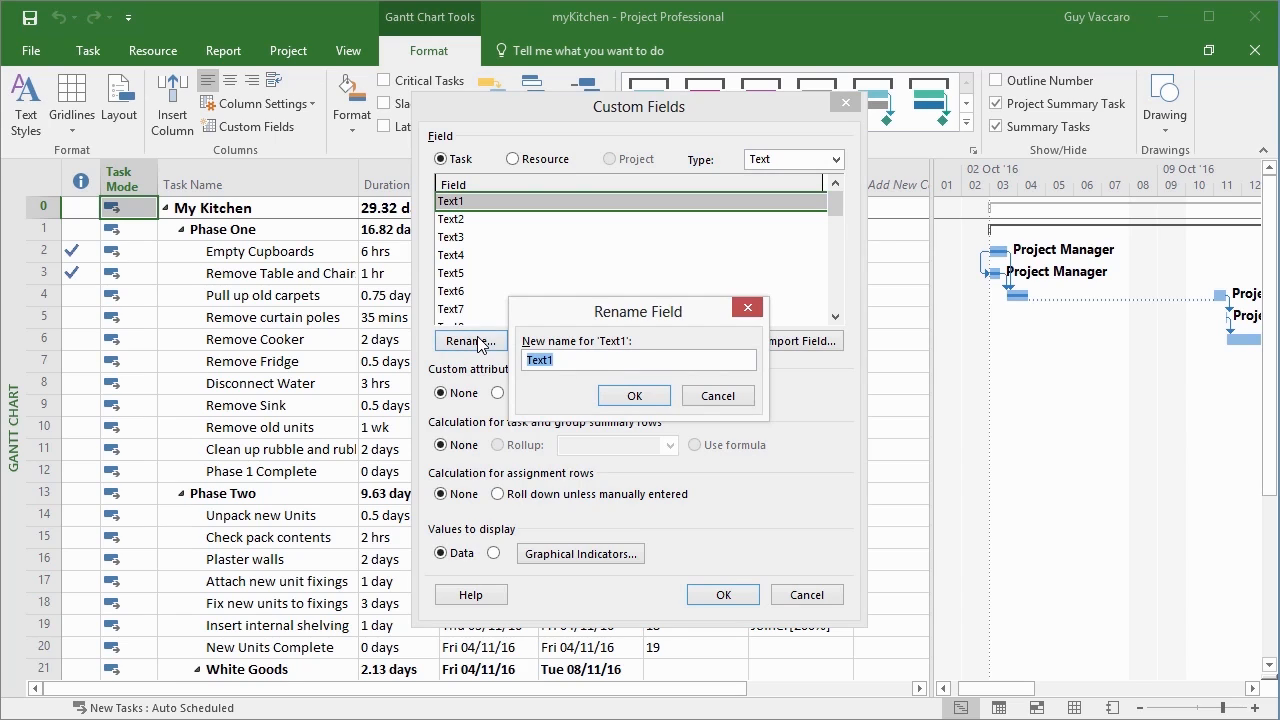
type("Difficulty")
left_click(622, 397)
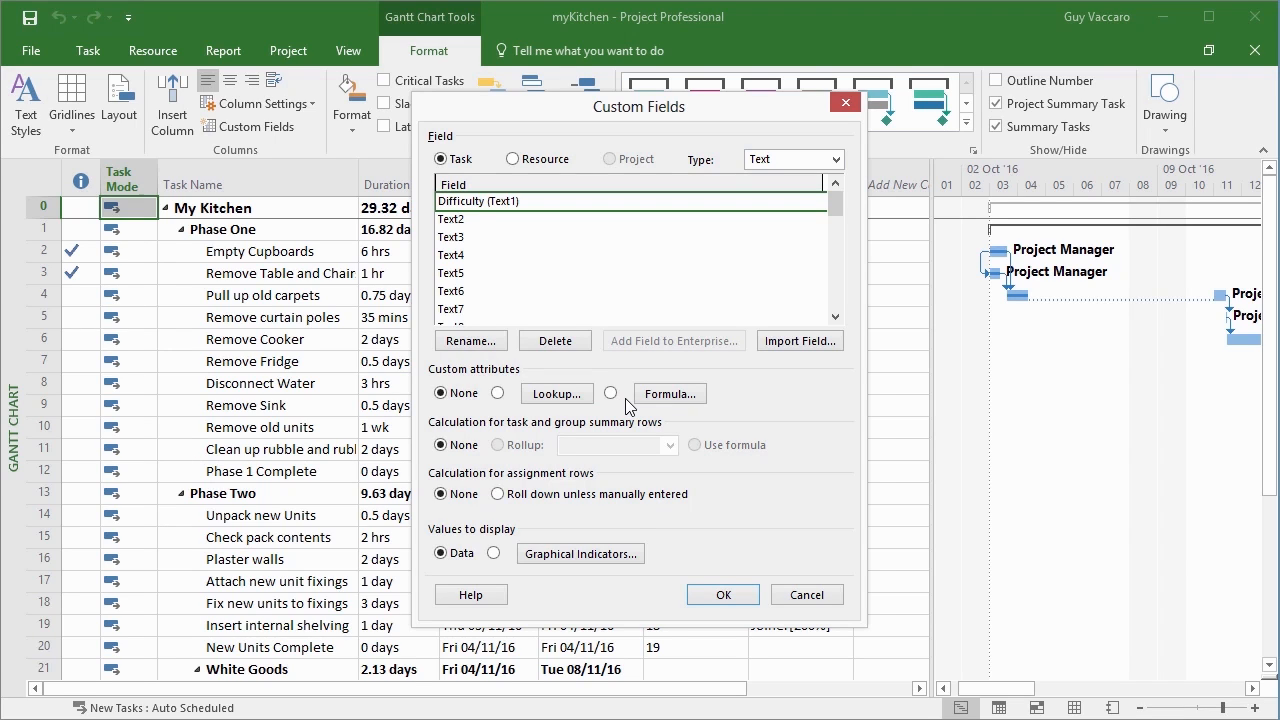
Give the Difficulty field a lookup table with the values Hard, Easy and Normal.
left_click(498, 395)
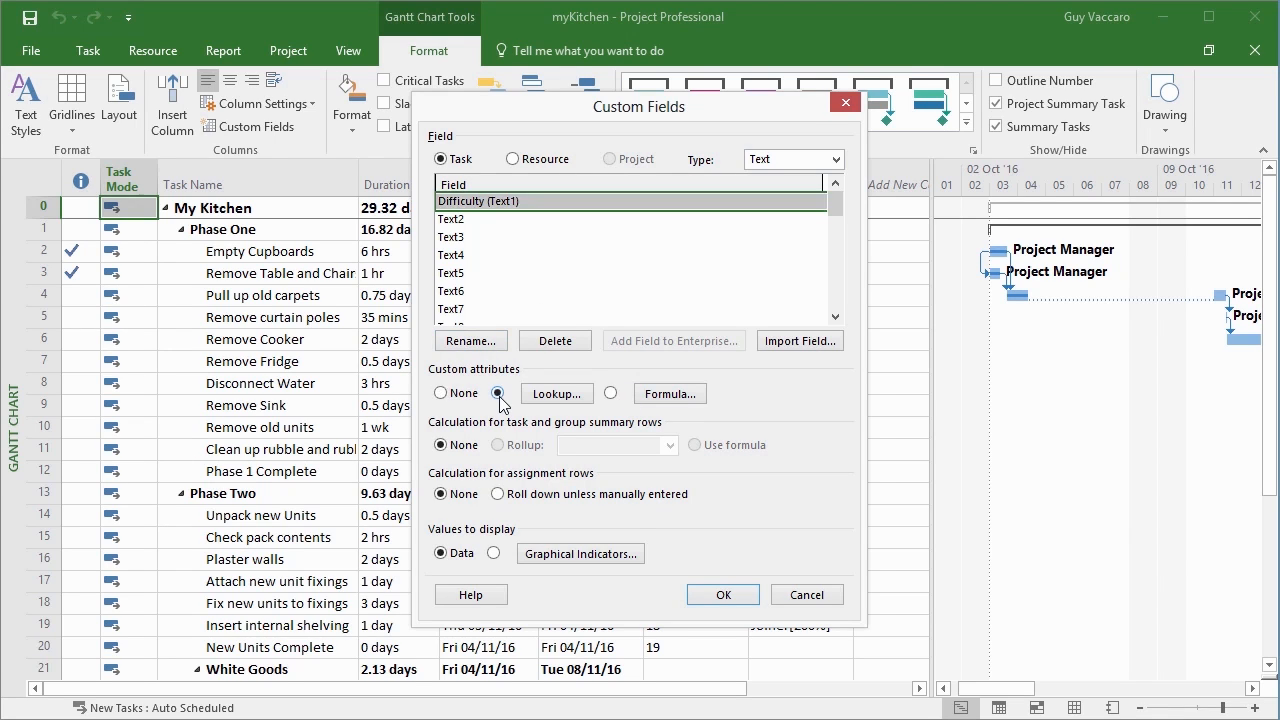
left_click(550, 398)
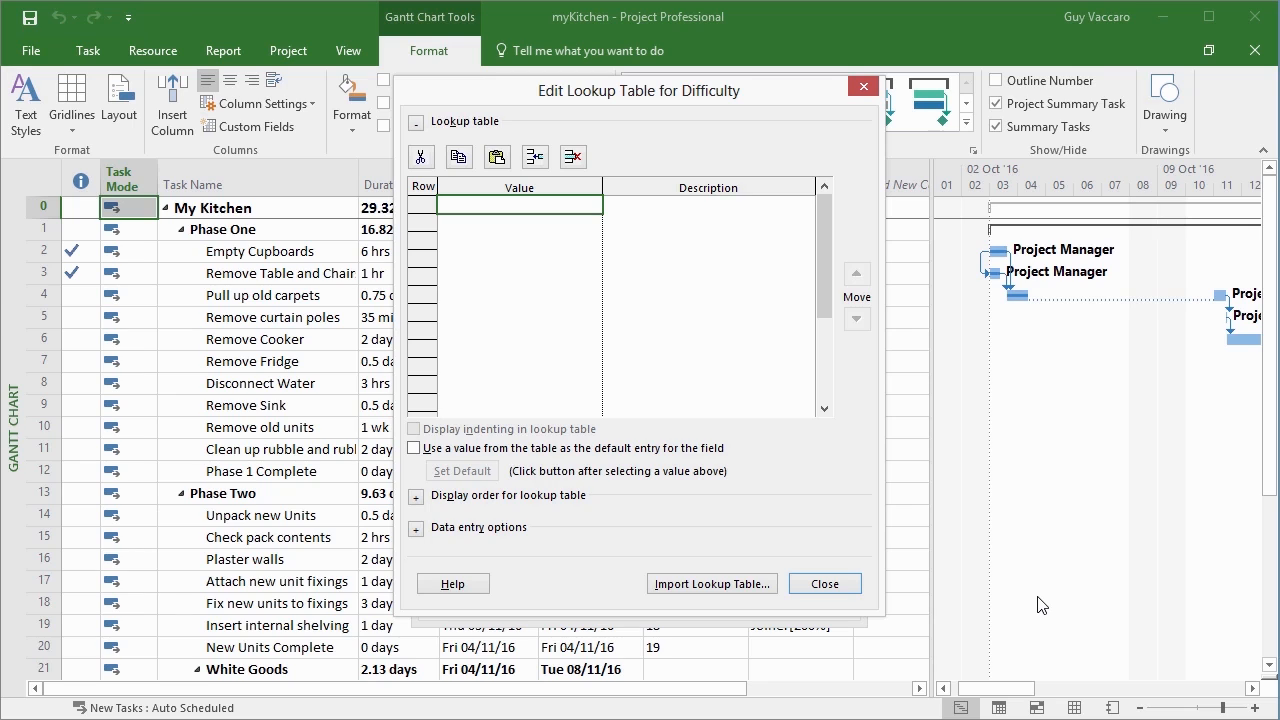
type("Hard")
key("Return")
type("Easy")
key("Escape")
type("Easy")
key("Return")
type("Normal")
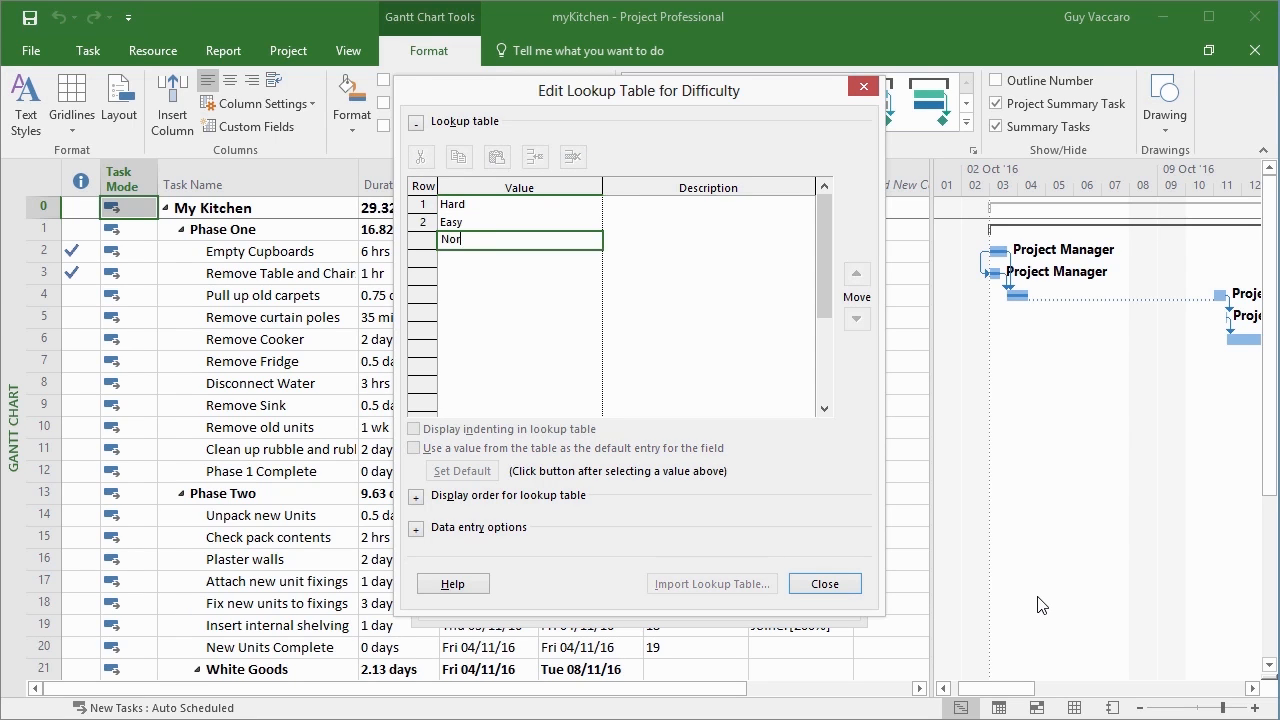
Use a value from the lookup table as the field's default entry and set it to Normal.
left_click(520, 240)
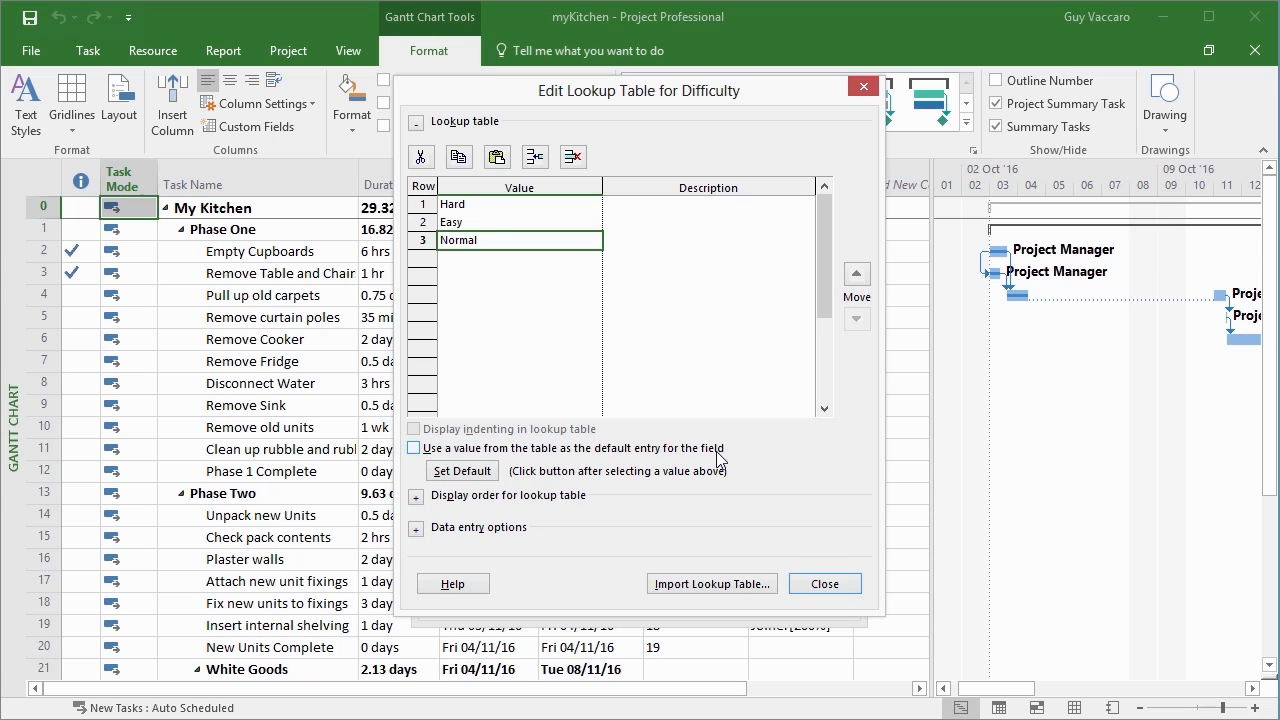
left_click(414, 448)
left_click(462, 471)
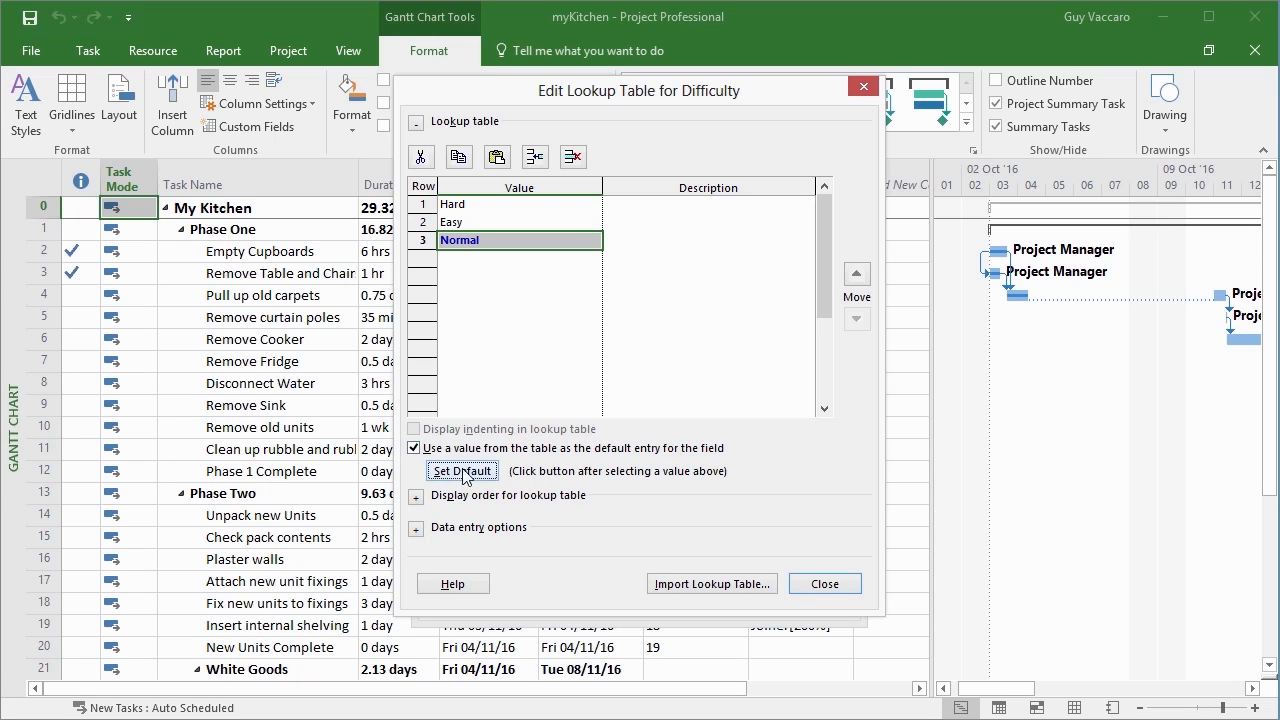
Switch the default entry of the lookup table to Easy and back to Normal.
left_click(482, 221)
left_click(480, 472)
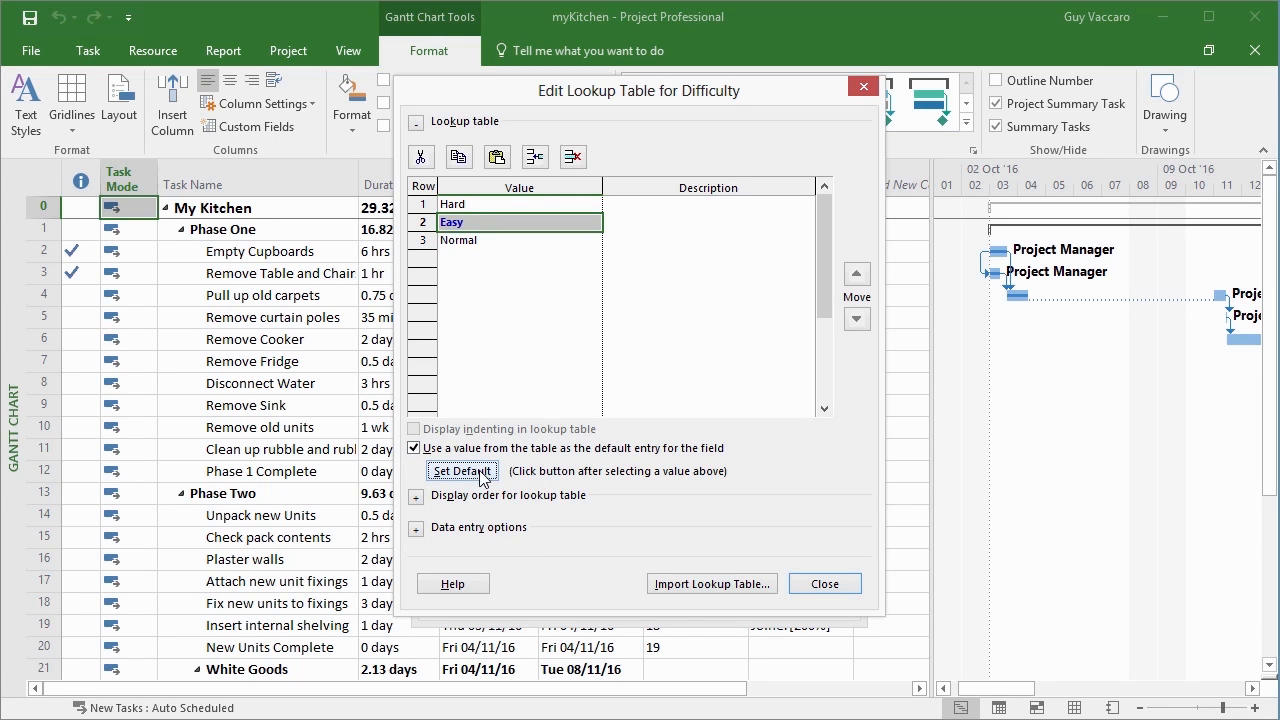
left_click(458, 240)
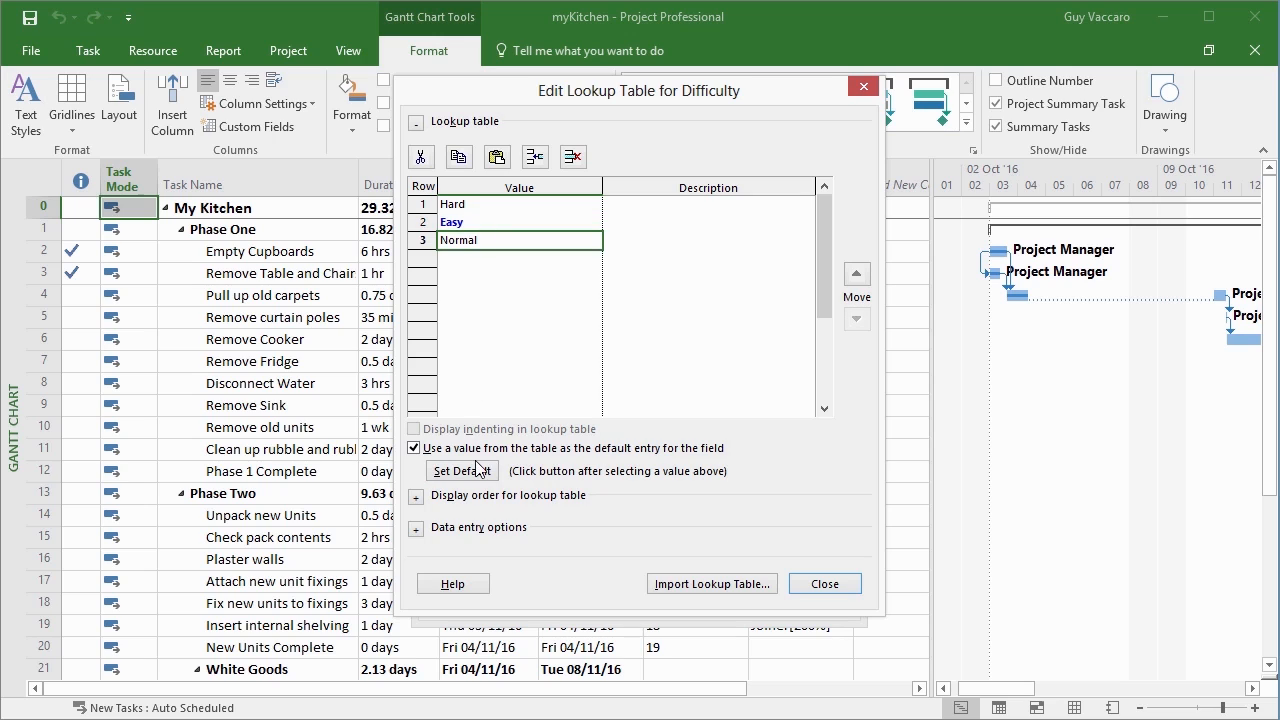
left_click(481, 471)
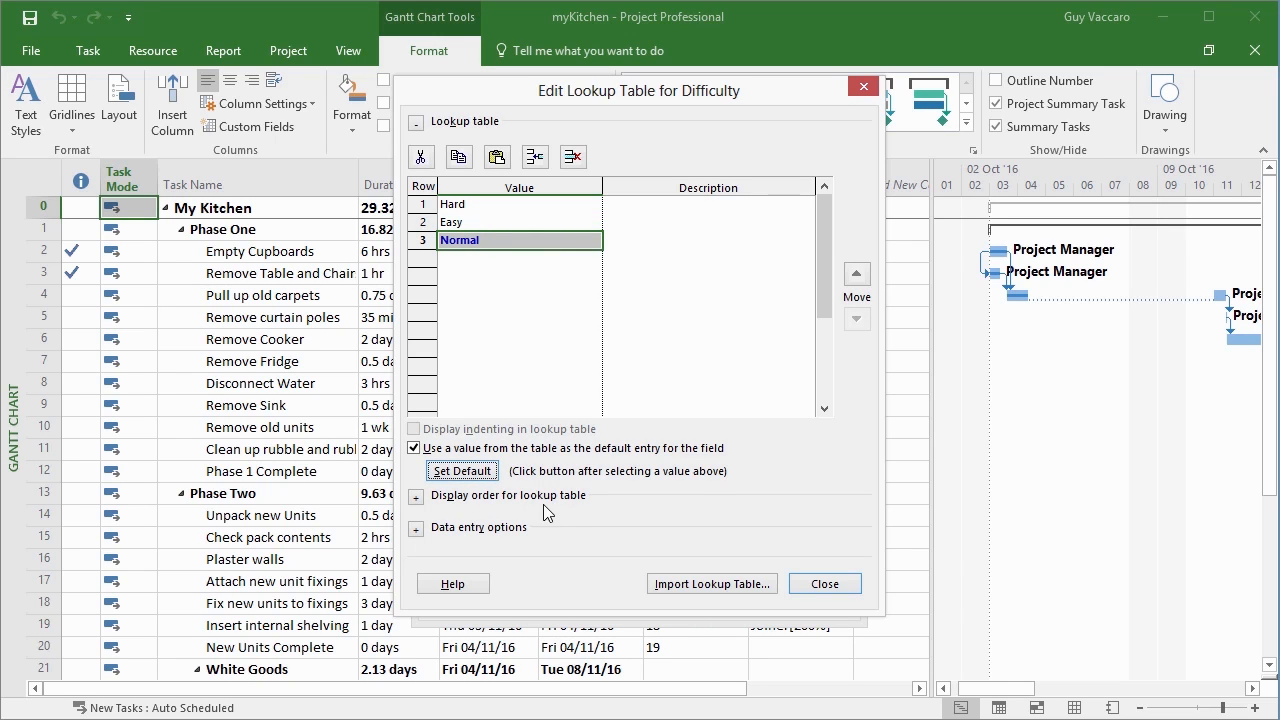
Check the lookup table's display order and data entry options, and save the Difficulty custom field.
left_click(416, 496)
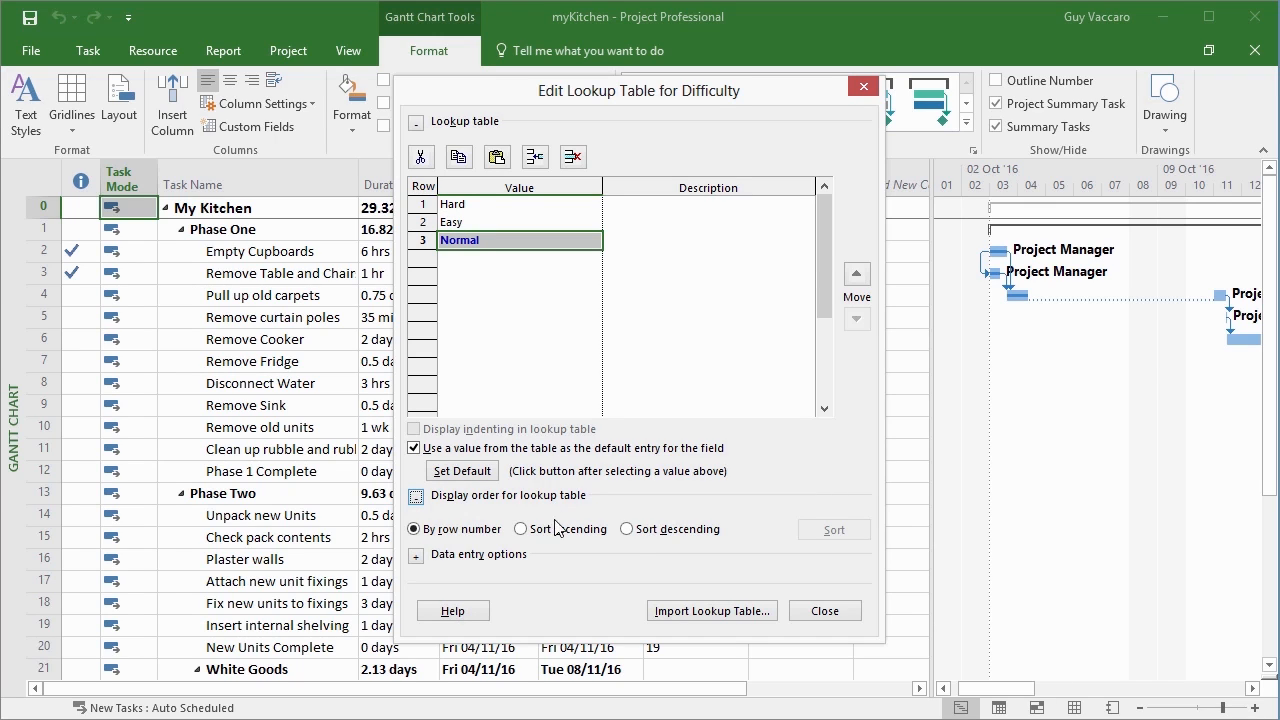
left_click(416, 497)
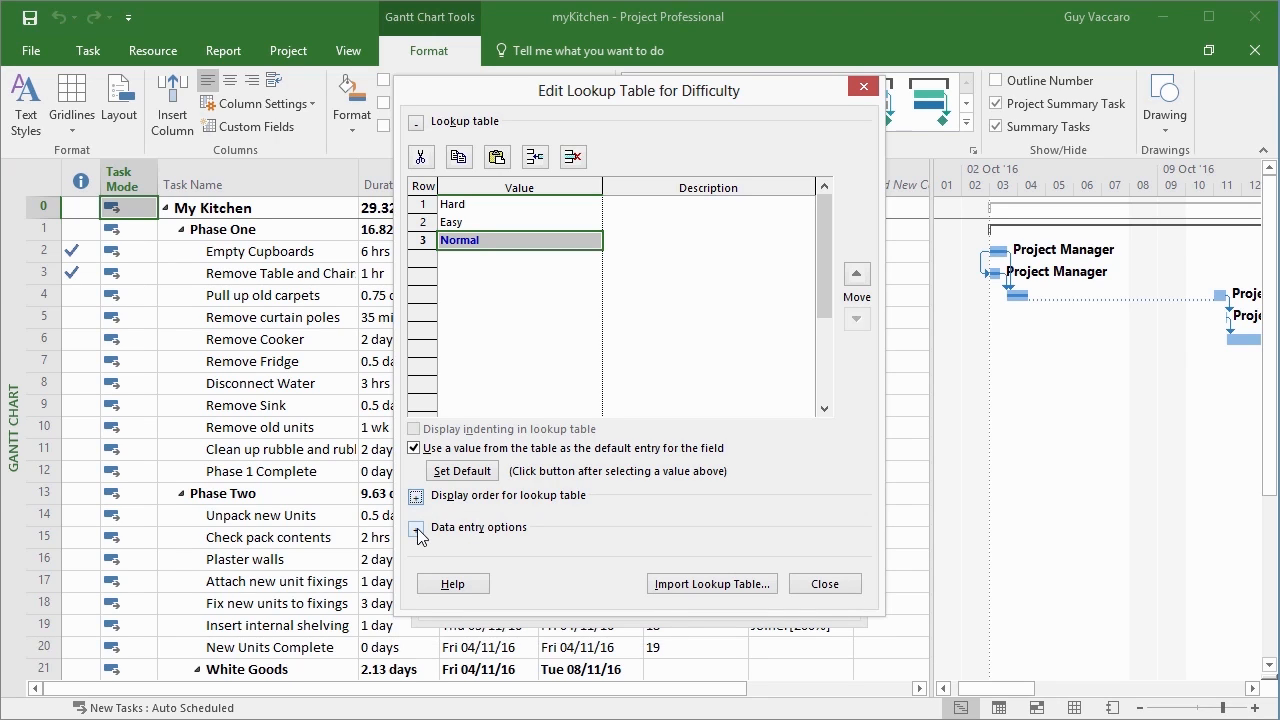
left_click(416, 528)
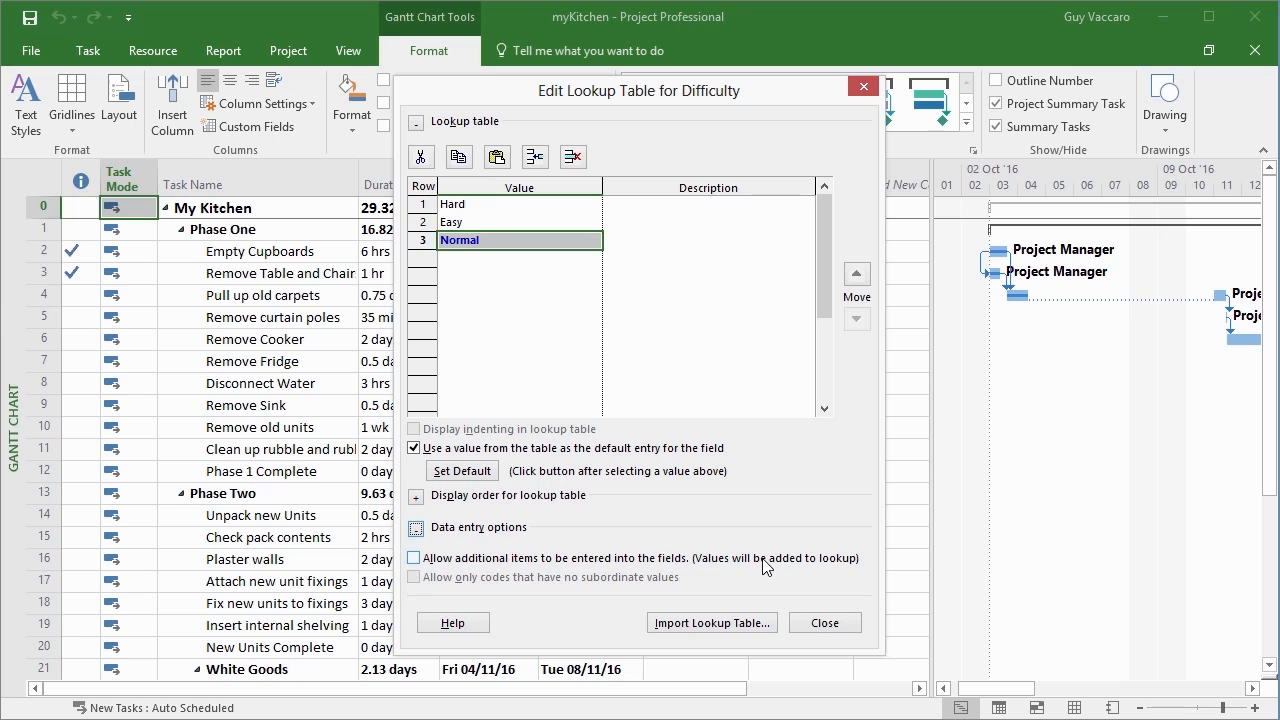
left_click(825, 622)
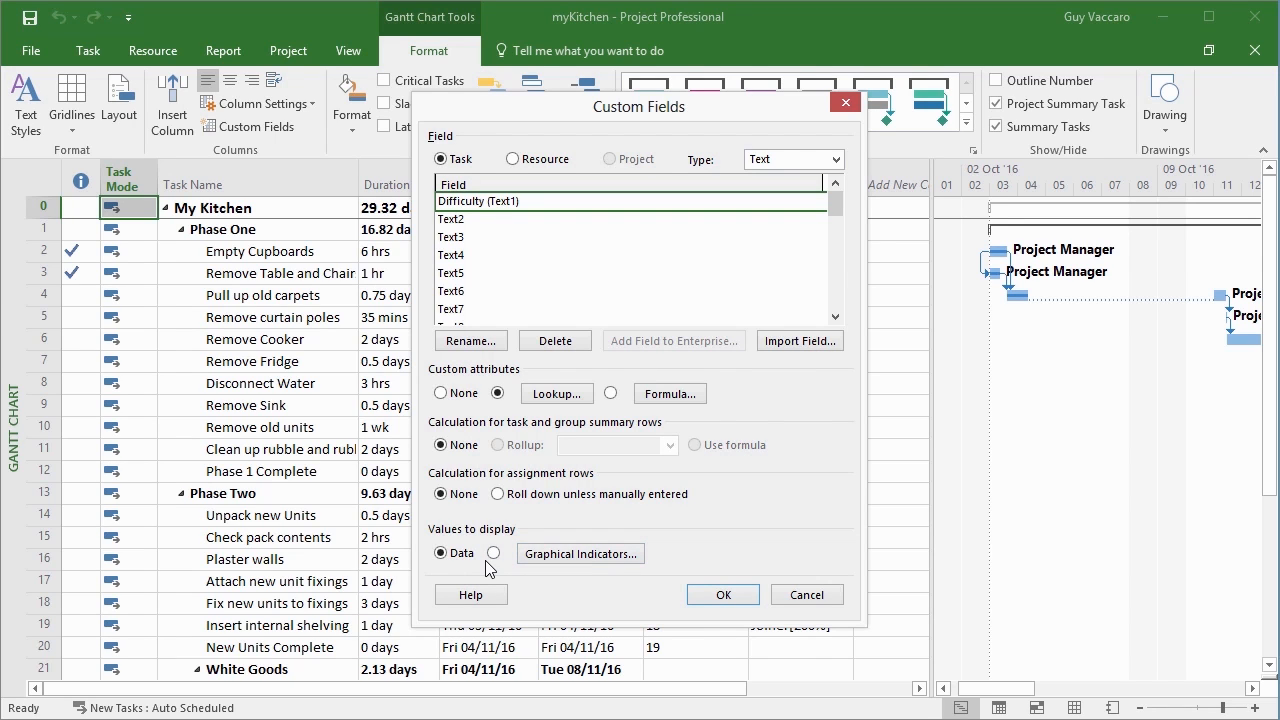
left_click(740, 598)
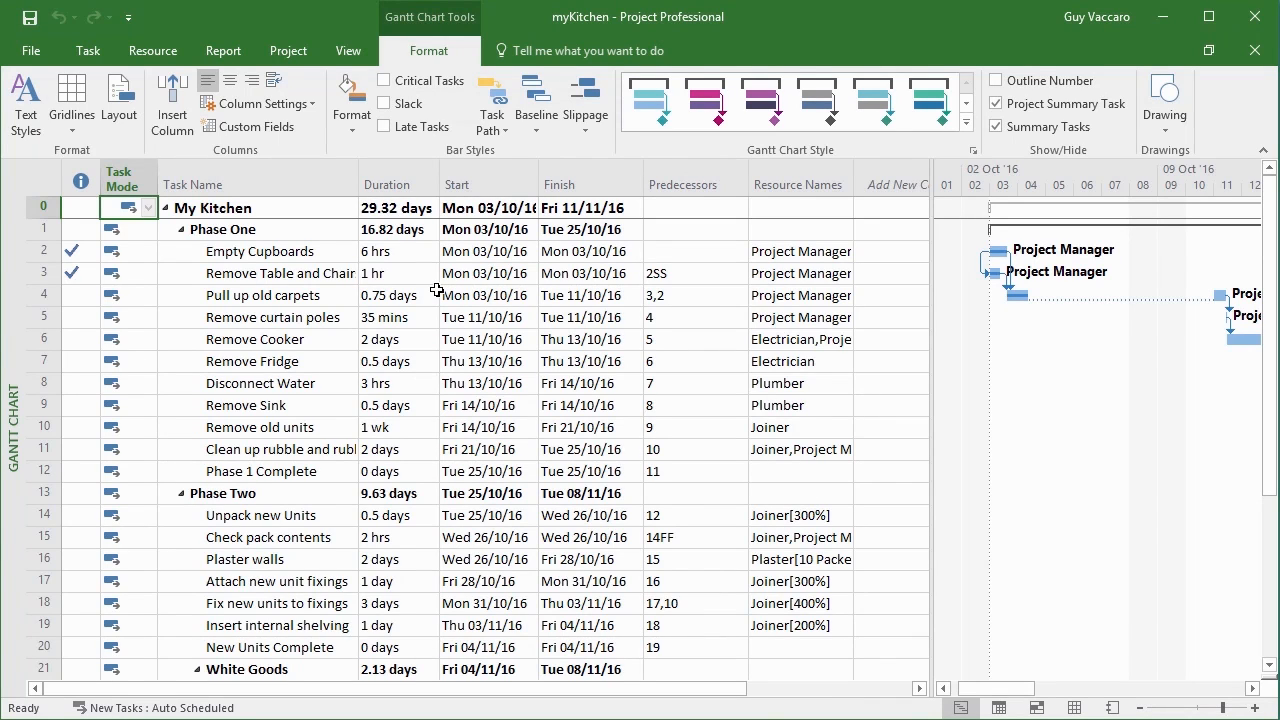
Insert a Difficulty (Text1) column after the Resource Names column in the task table.
left_click_drag(714, 688, 797, 704)
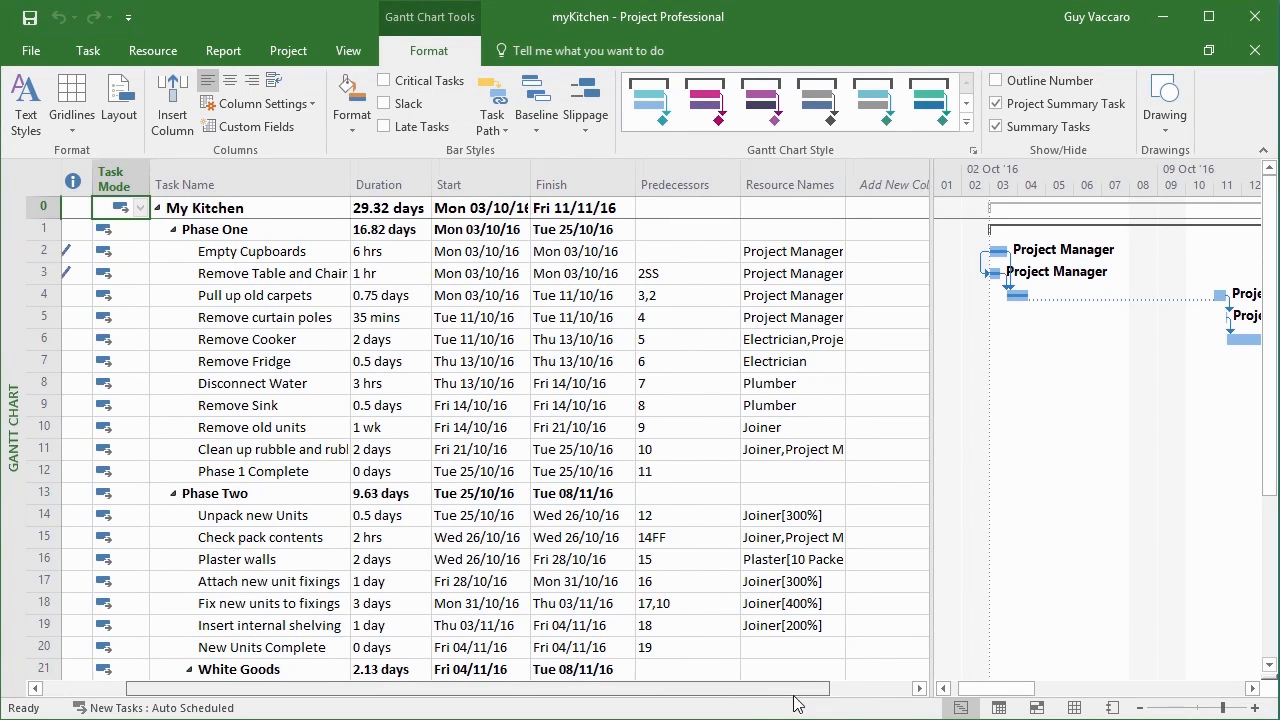
right_click(833, 187)
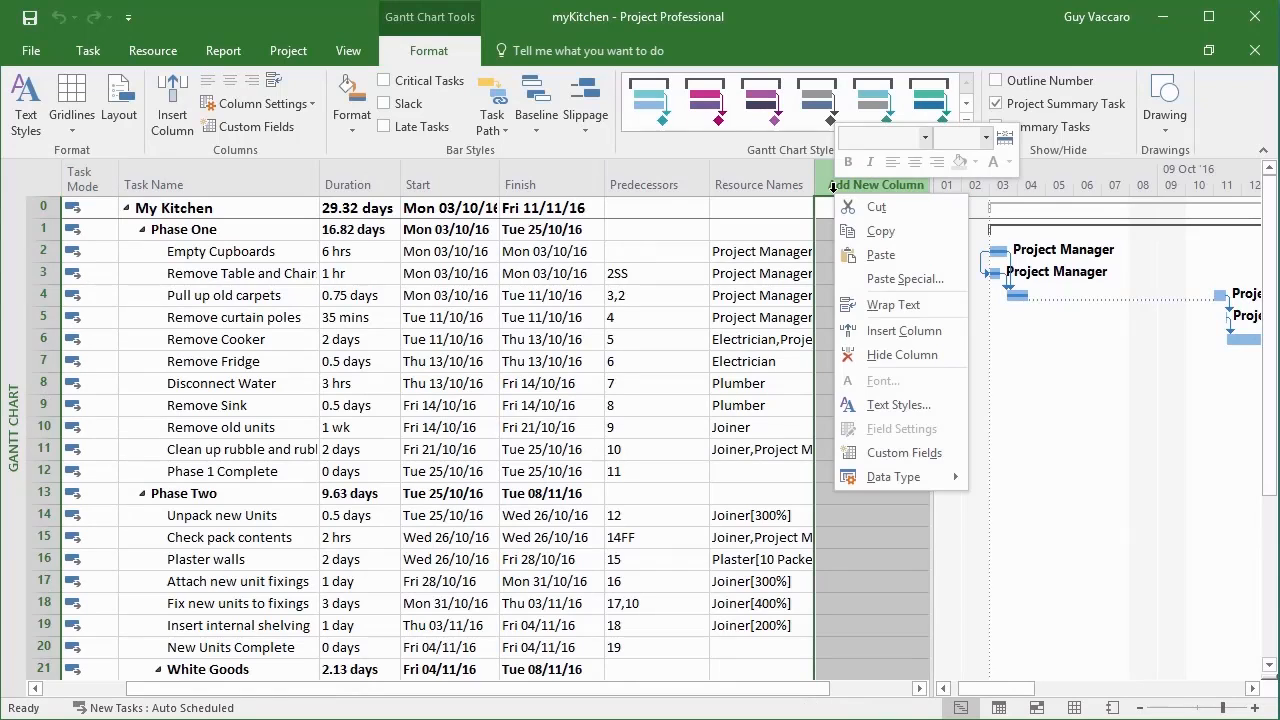
left_click(880, 331)
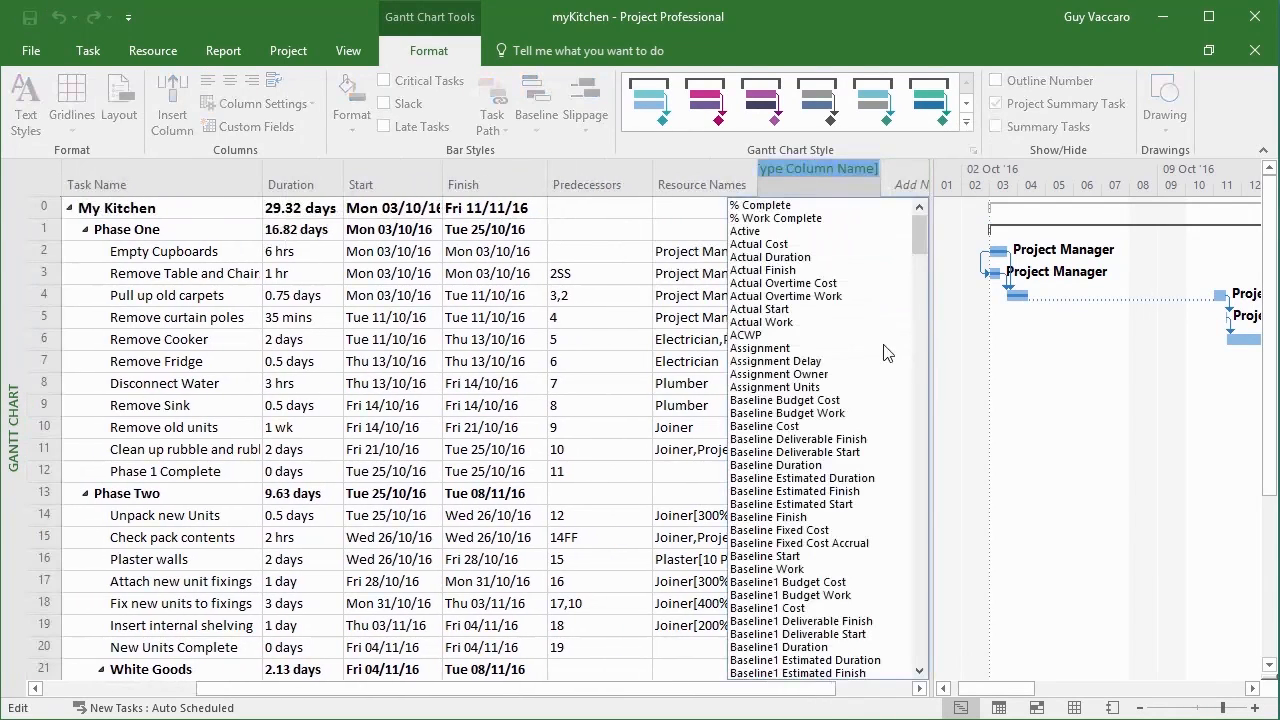
left_click_drag(918, 240, 901, 449)
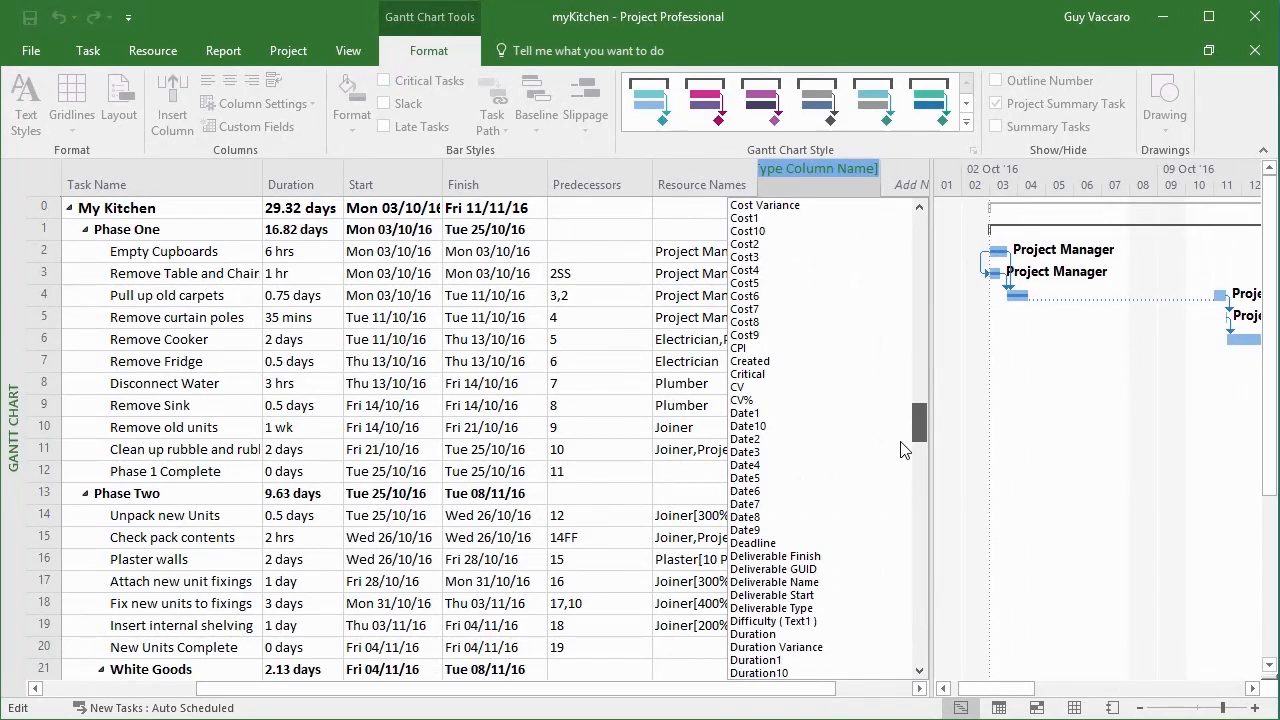
left_click_drag(901, 449, 901, 466)
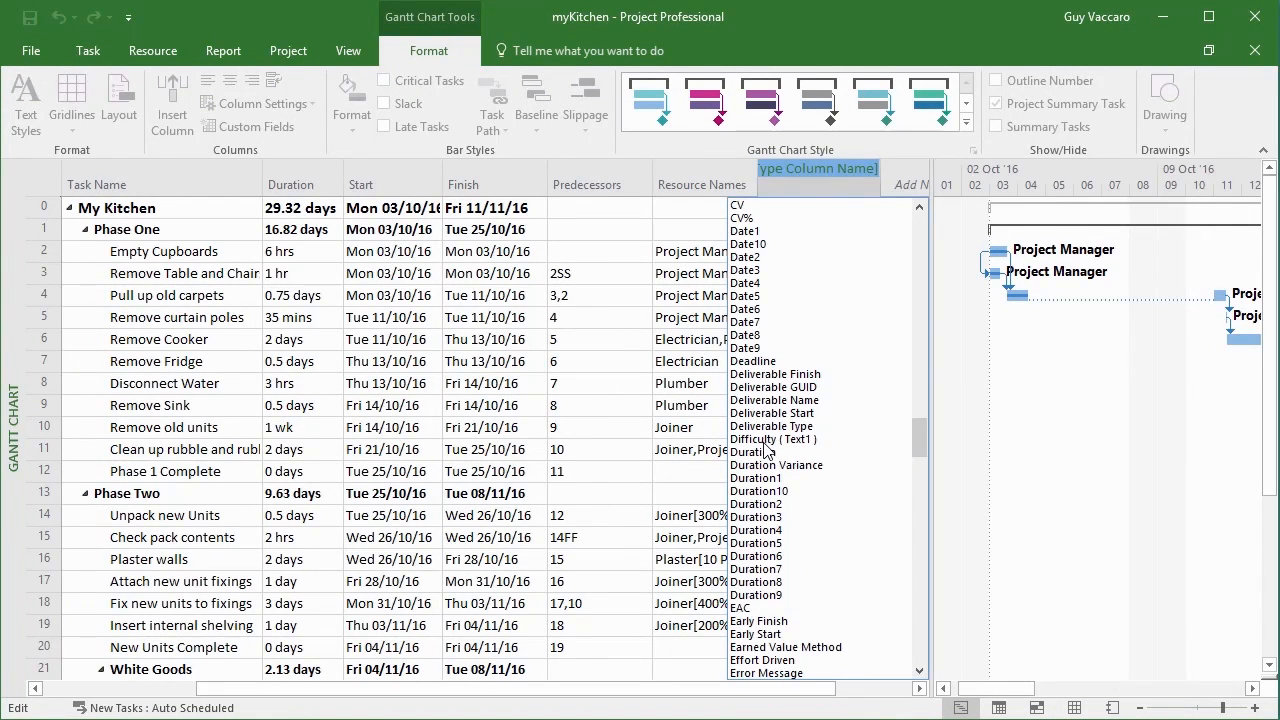
left_click(800, 442)
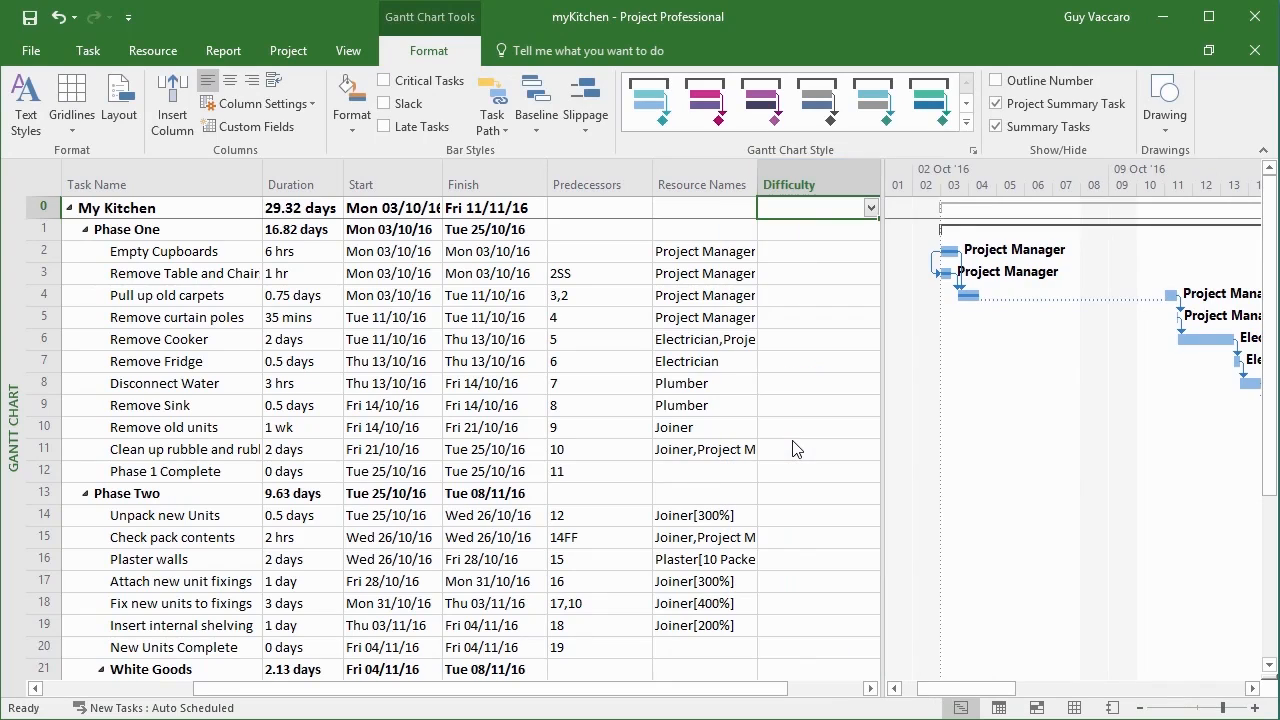
Set the Difficulty of Empty Cupboards to Easy and of task 3, removing the table and chairs, to Hard.
left_click(804, 256)
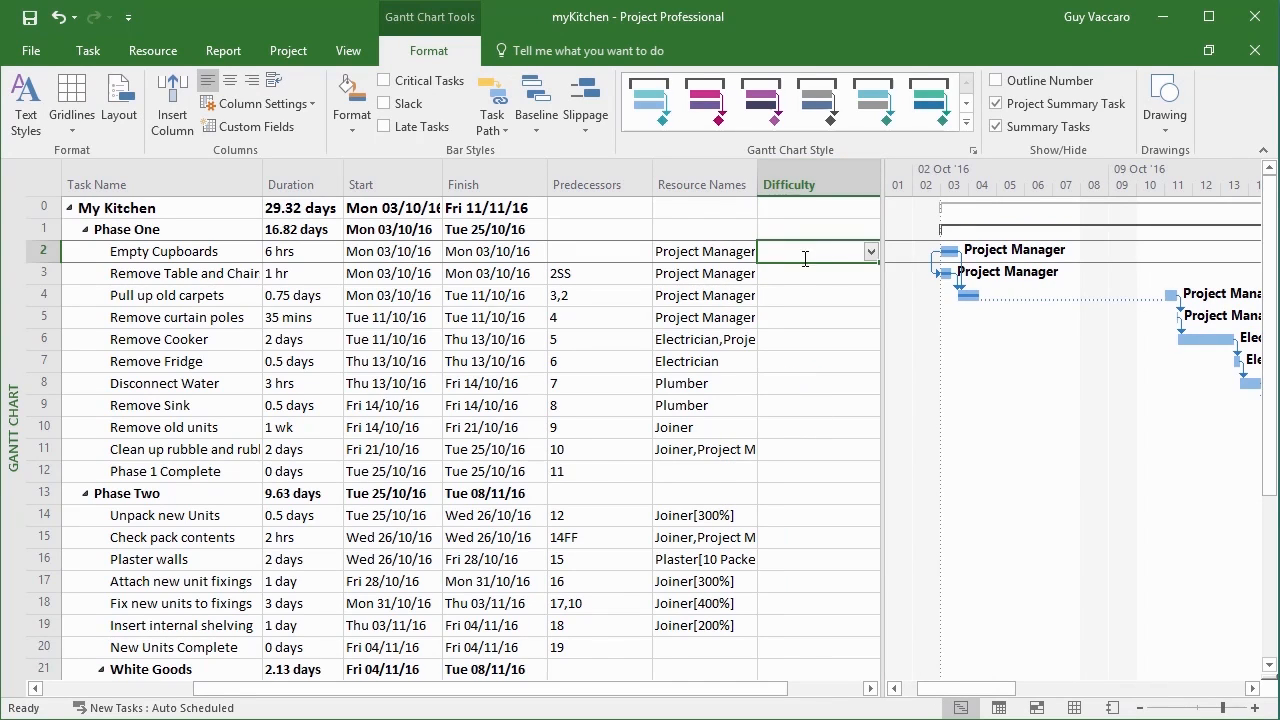
left_click(870, 255)
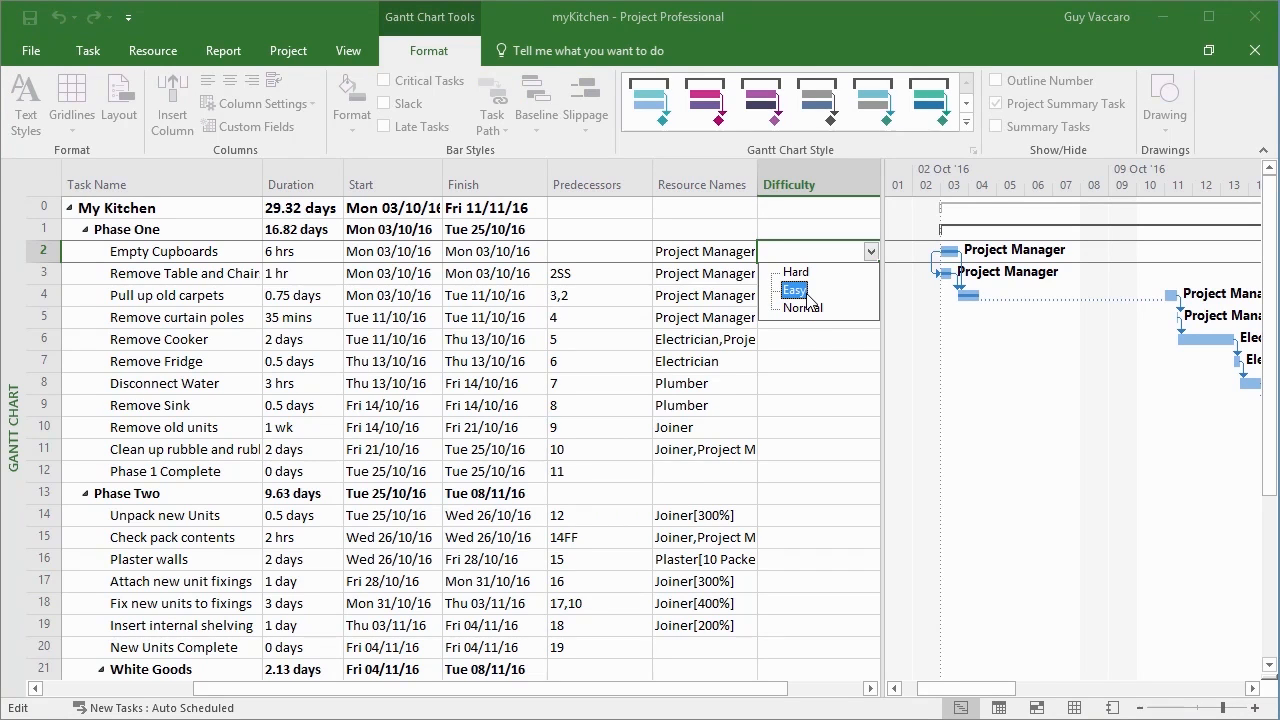
left_click(806, 291)
left_click(864, 274)
left_click(870, 276)
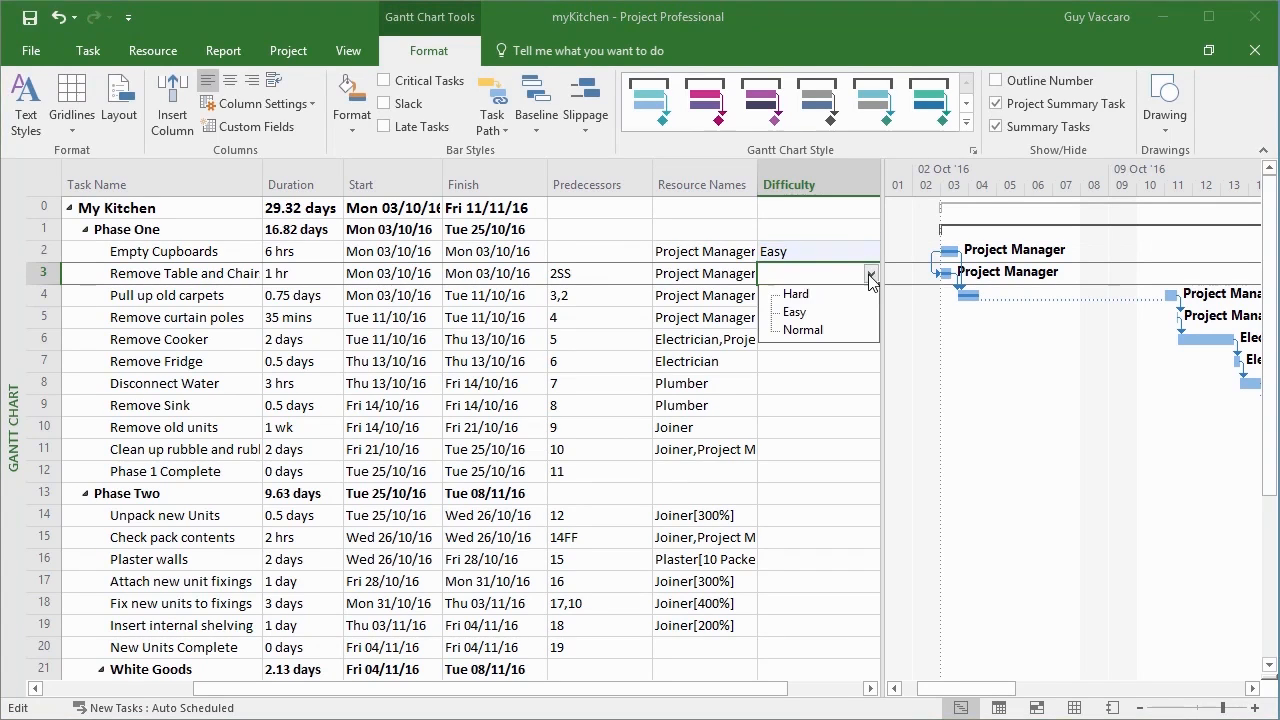
left_click(796, 293)
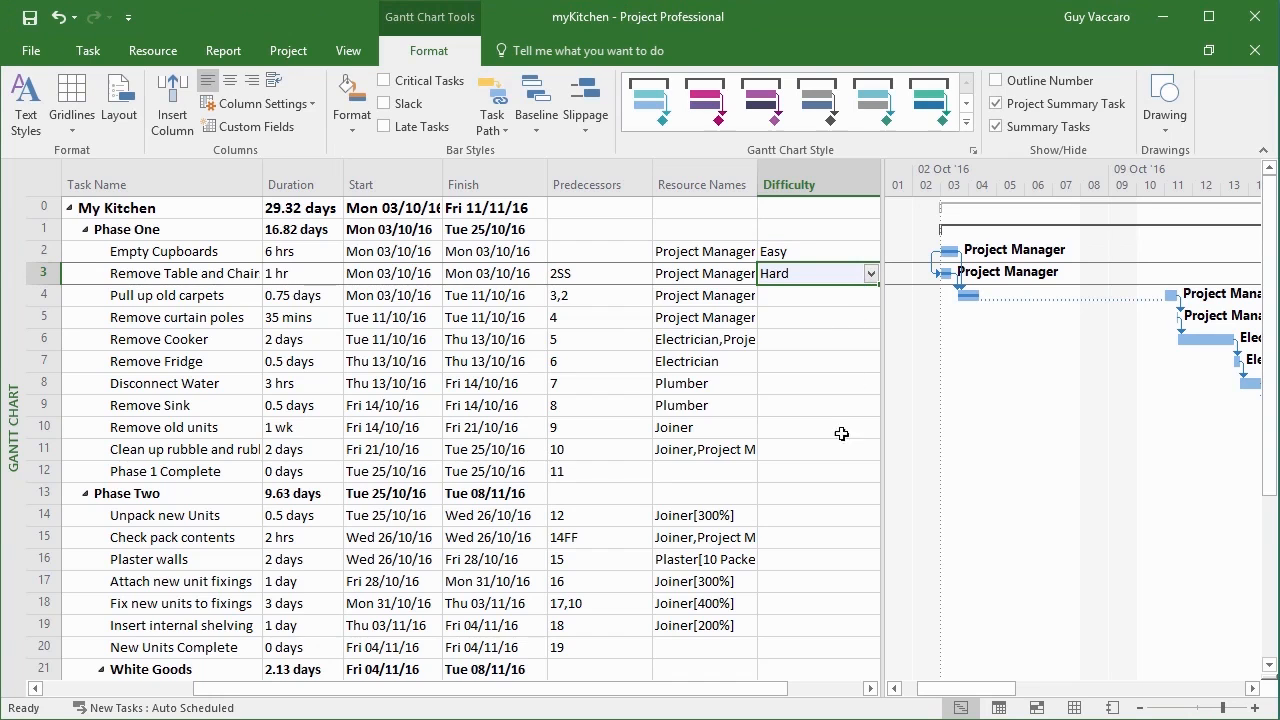
Set the Difficulty of task 4, Pull up old carpets, to Easy.
left_click(870, 688)
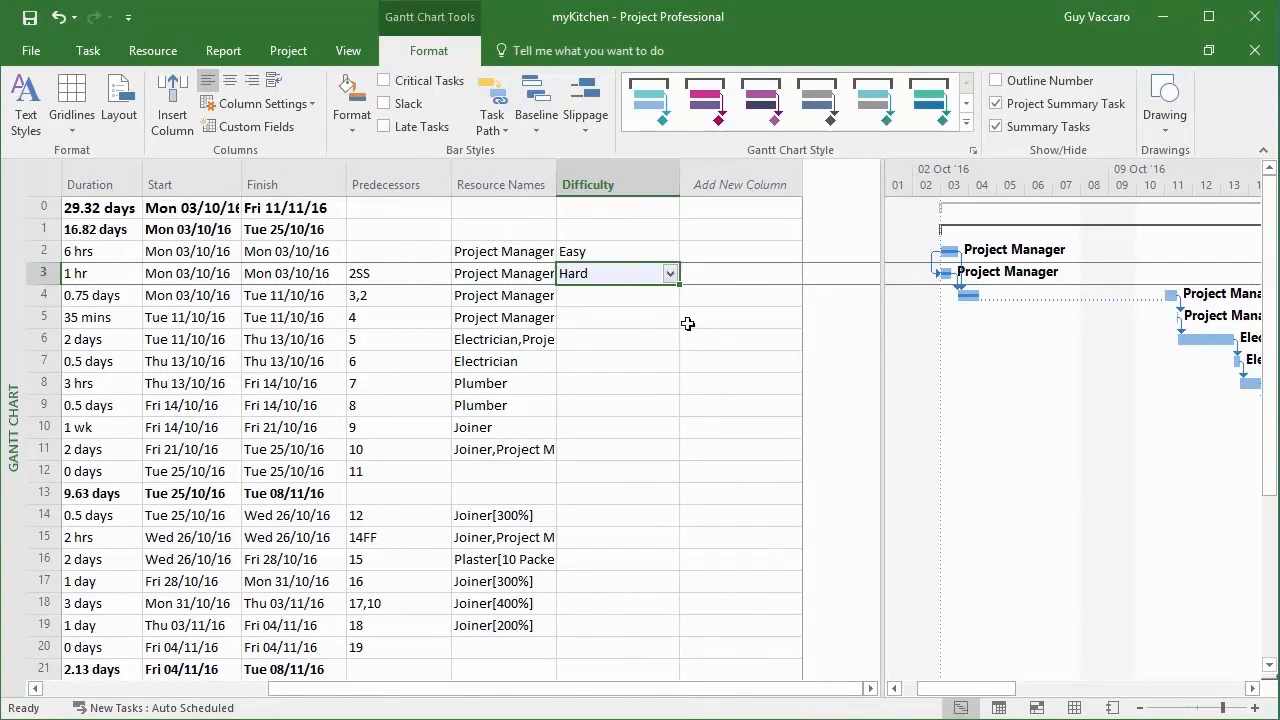
left_click(652, 296)
left_click(670, 296)
left_click(634, 331)
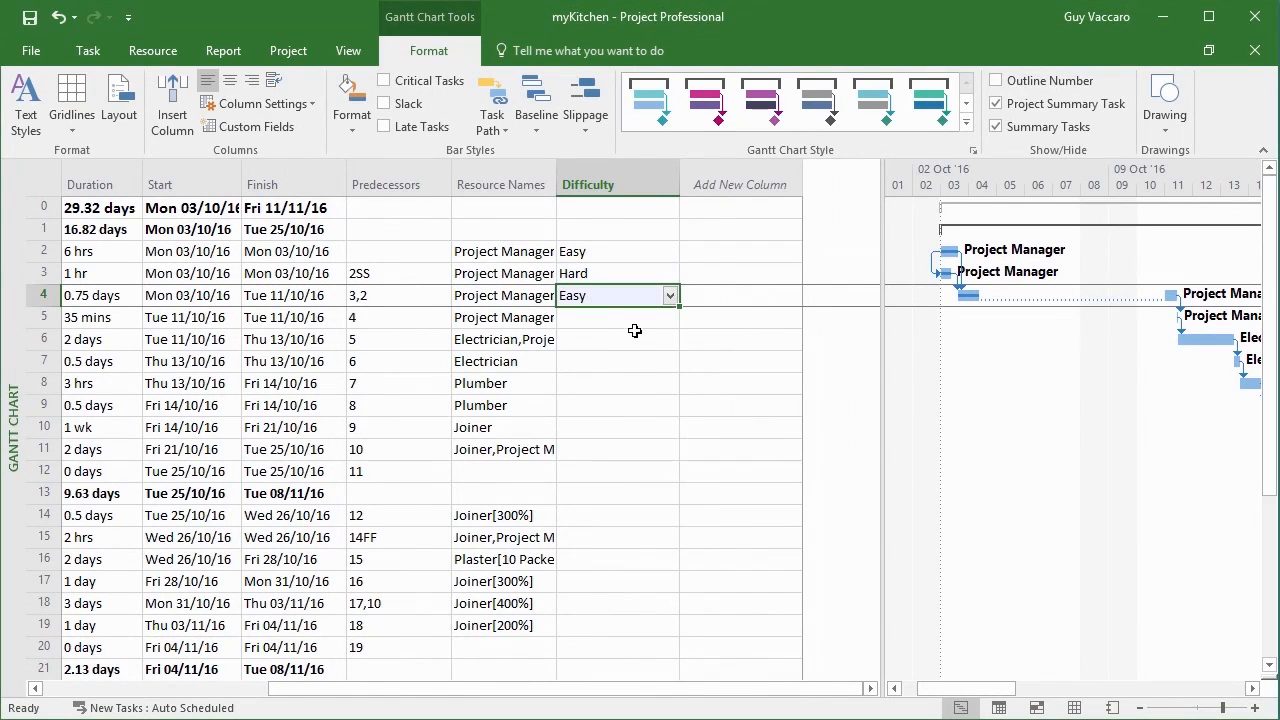
Fill the Easy difficulty of task 4 down to tasks 5 through 11 in the Difficulty column.
left_click_drag(678, 305, 666, 458)
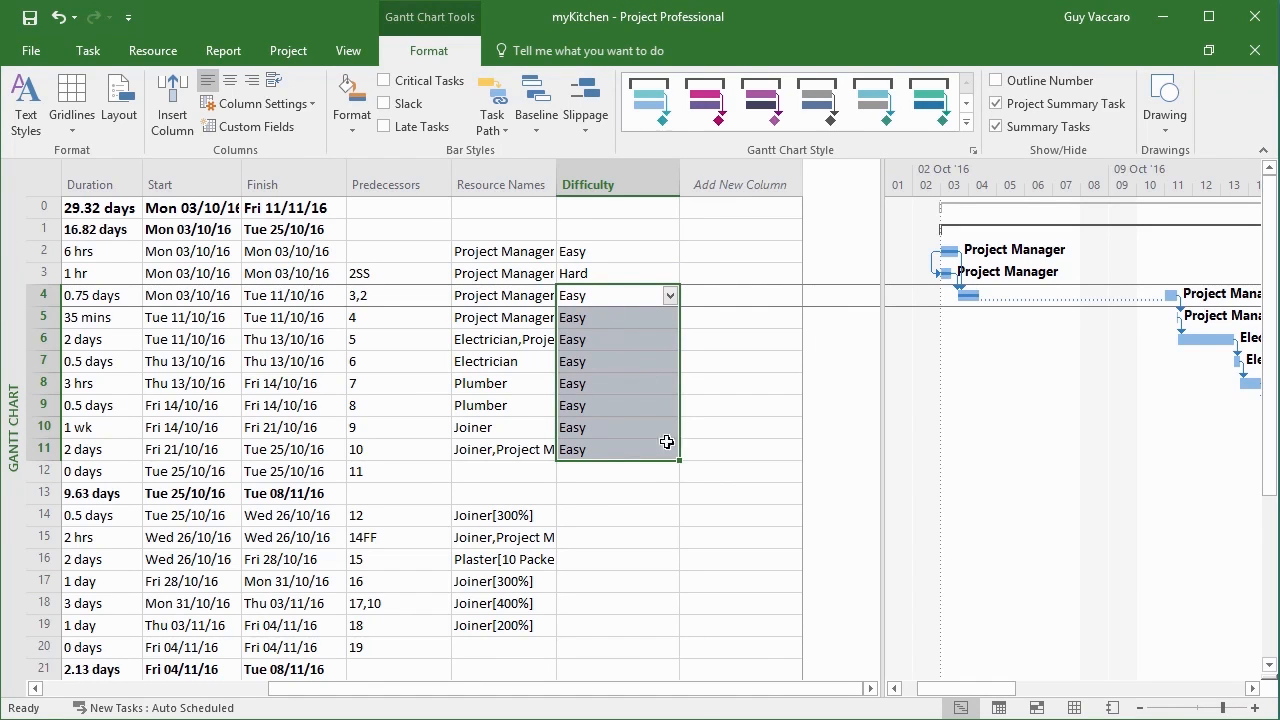
Add a task named Test Task below Project Finished and check the default value in its Difficulty field.
left_click_drag(762, 690, 535, 690)
left_click_drag(1269, 420, 1269, 605)
left_click(228, 677)
type("Test ")
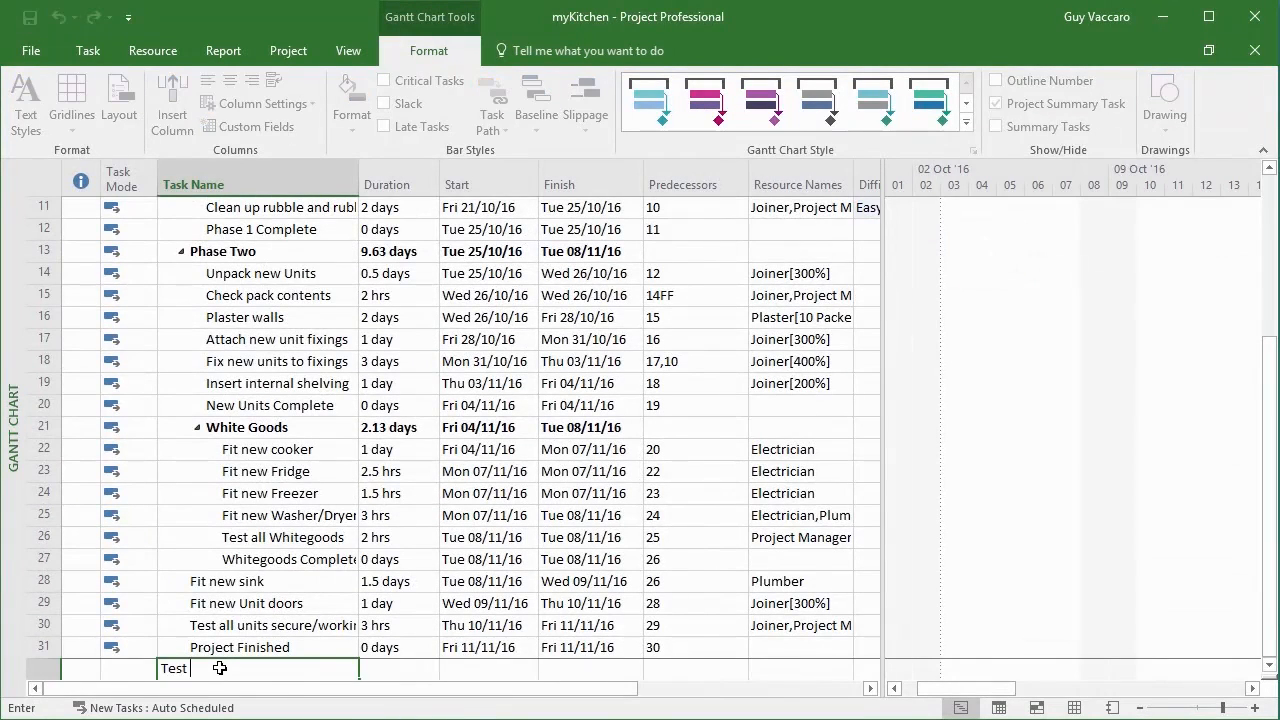
type("Task")
key("Tab")
key("Tab")
key("Tab")
key("Tab")
key("Tab")
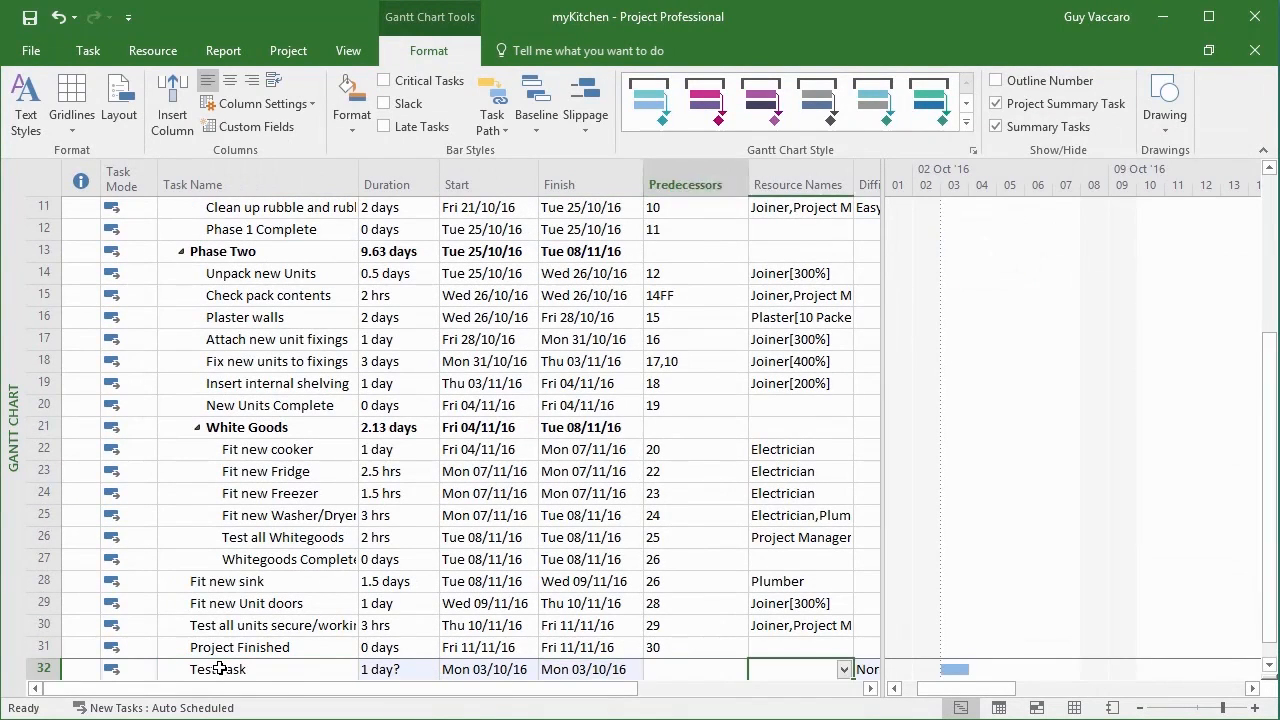
key("Tab")
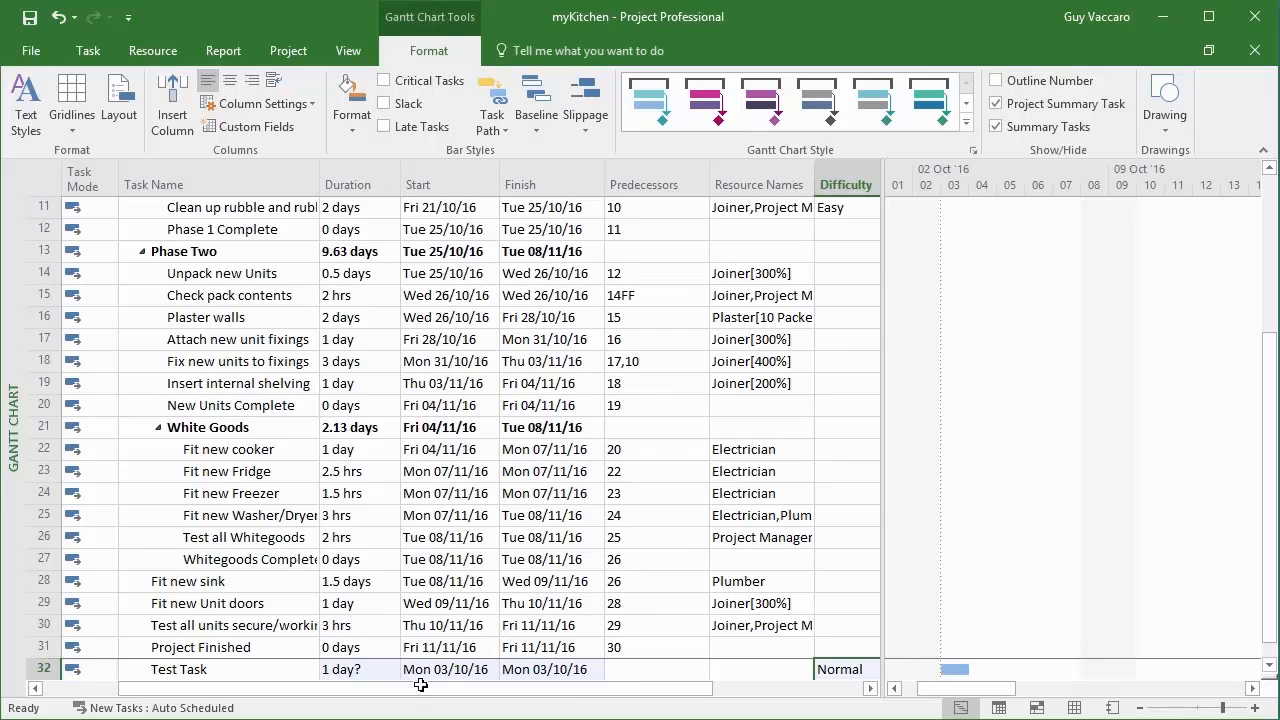
left_click(869, 689)
left_click(869, 689)
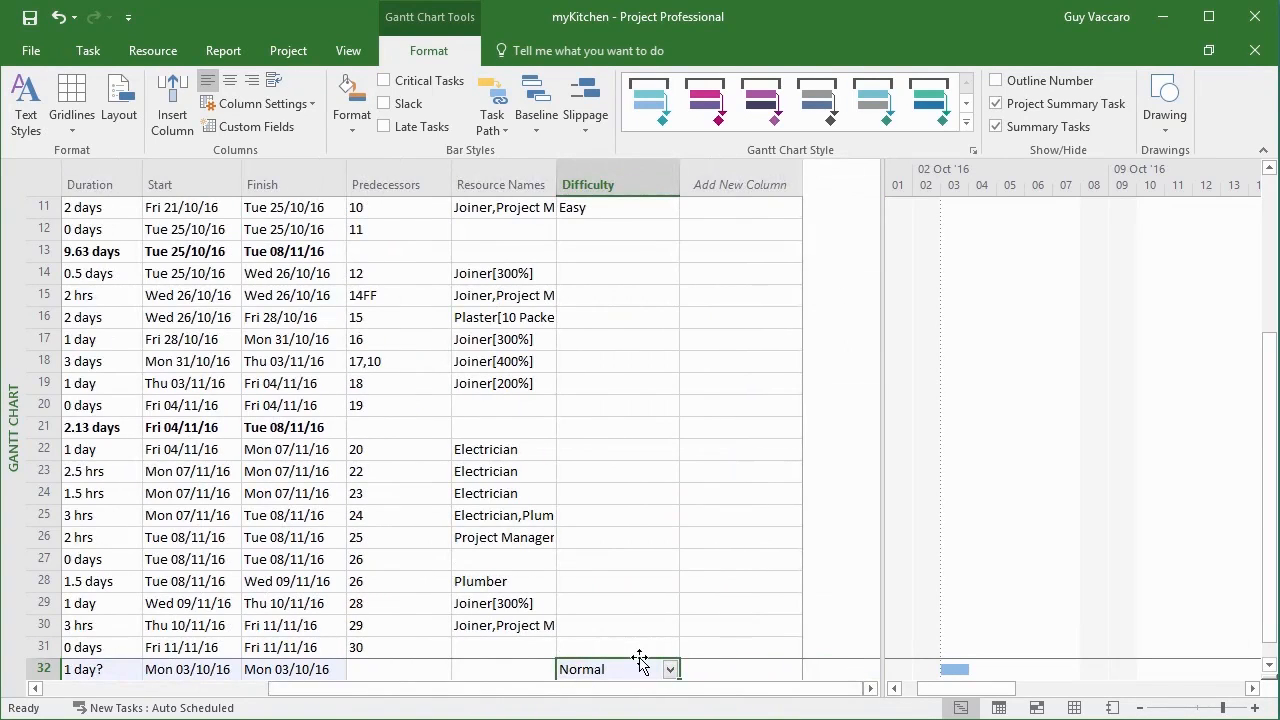
Delete the entire Test Task row from the end of the task list.
left_click(40, 668)
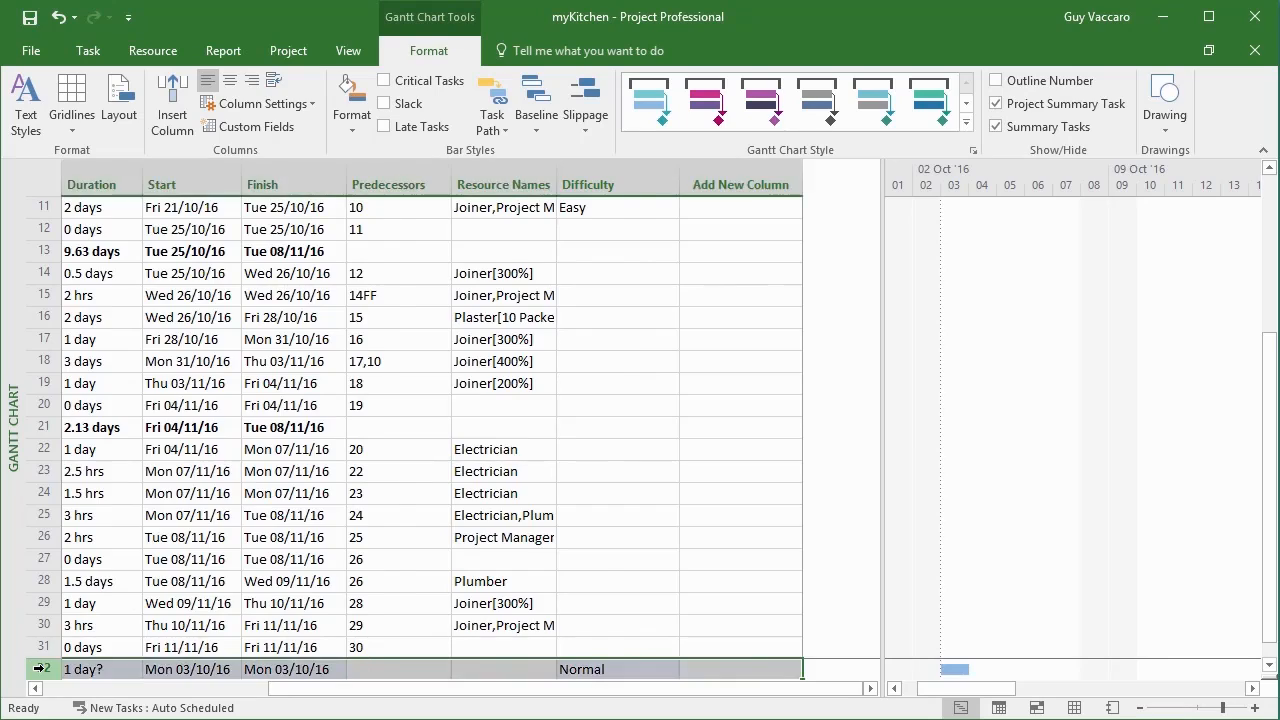
key("Delete")
Go back to the first tasks in the Difficulty column and check the lookup choices of task 2.
key("Up")
key("Up")
key("Up")
key("Up")
key("Up")
key("Up")
key("Up")
key("Up")
key("Up")
key("Up")
key("Up")
key("Up")
key("Up")
key("Up")
key("Up")
key("Up")
key("Up")
key("Up")
key("Up")
key("Up")
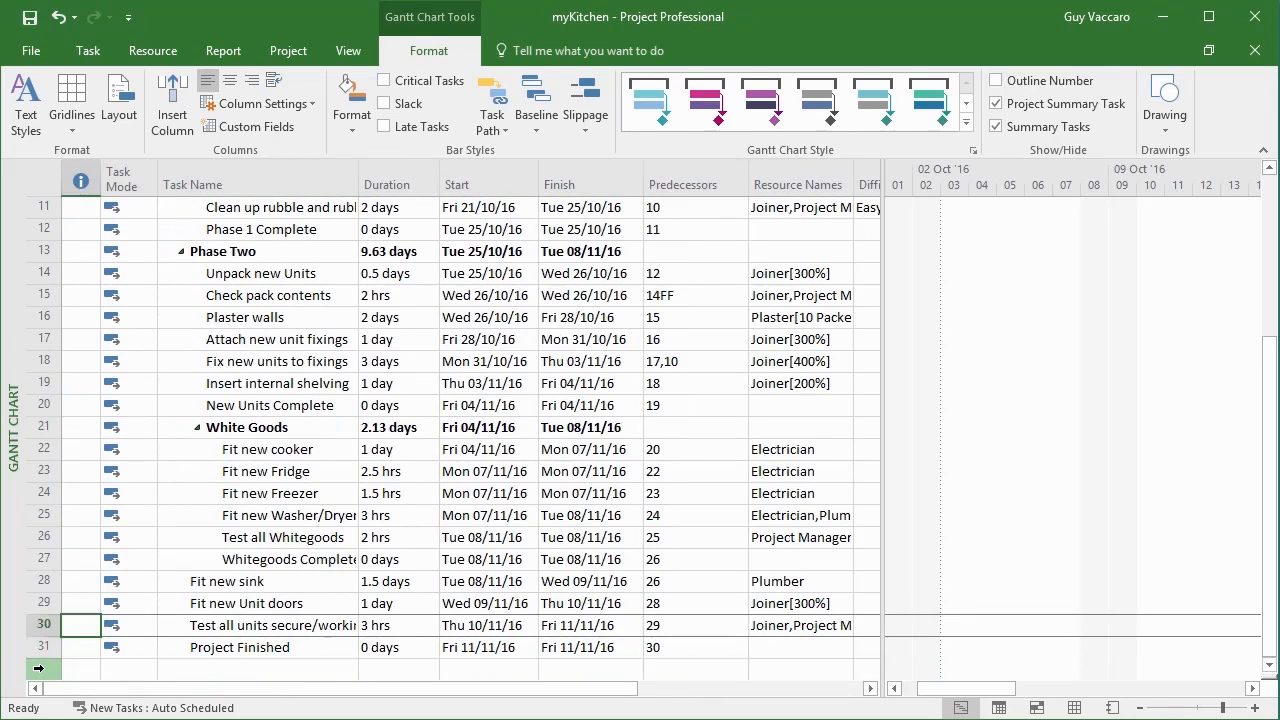
key("Up")
key("Up")
key("Up")
key("Up")
key("Up")
key("Up")
key("Up")
key("Up")
key("Up")
key("Up")
key("Up")
key("Right")
key("Right")
key("Right")
key("Right")
key("Right")
key("Right")
key("Right")
key("Right")
key("Left")
key("Left")
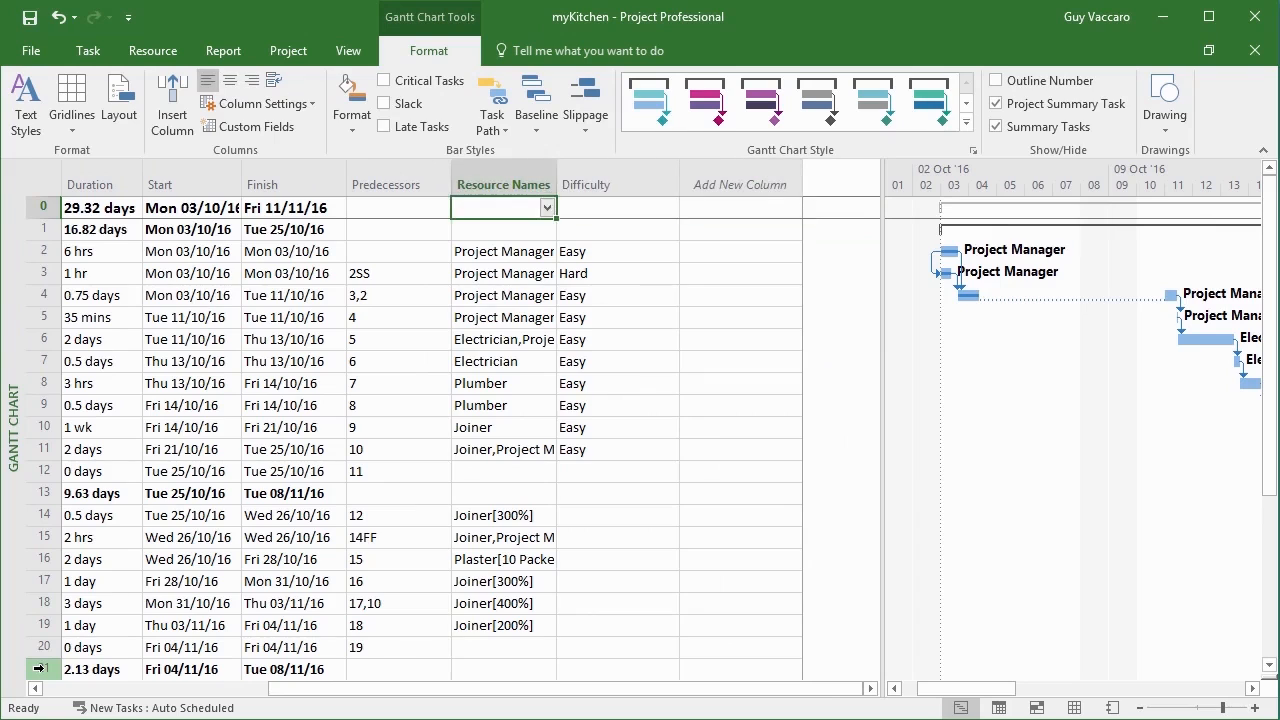
key("Right")
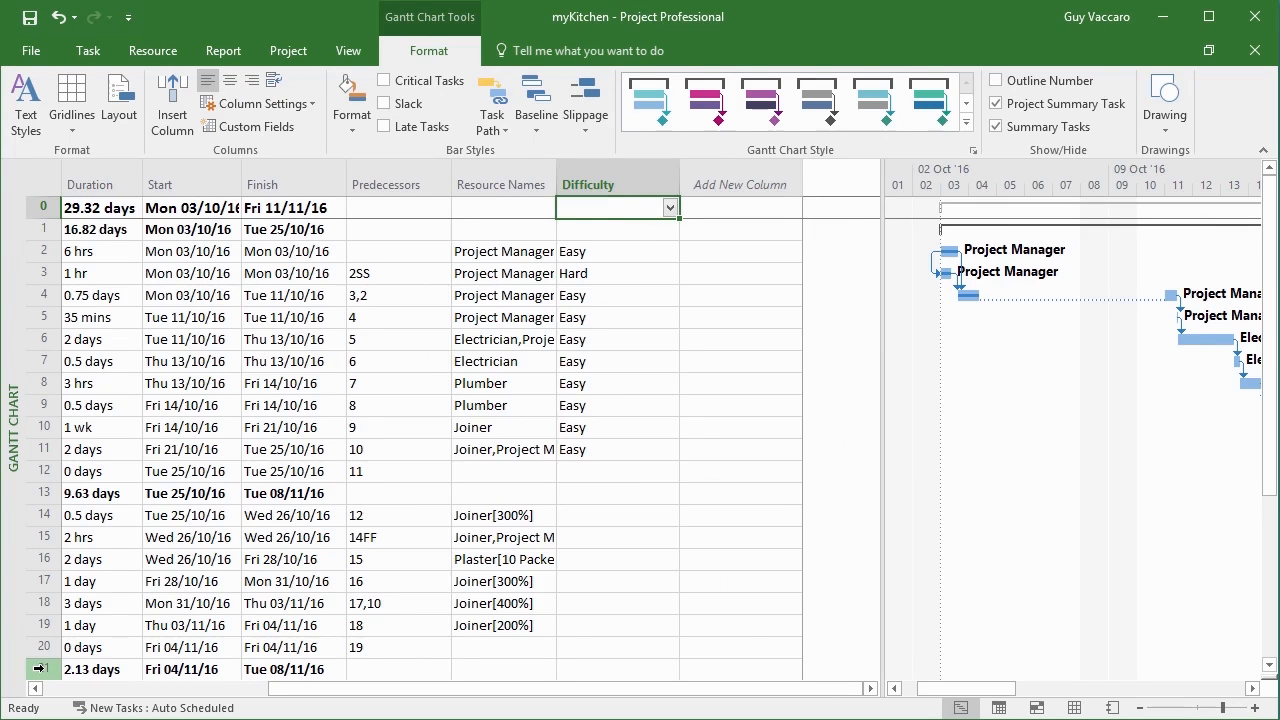
left_click(675, 255)
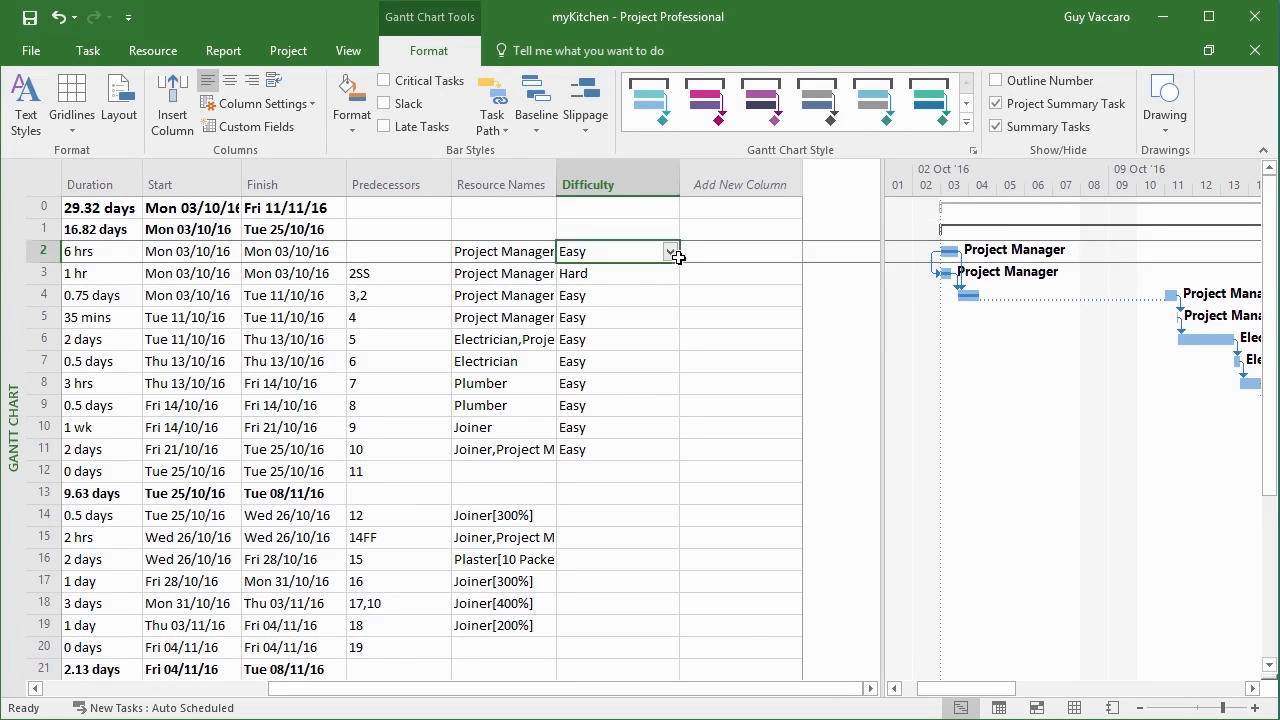
left_click(675, 258)
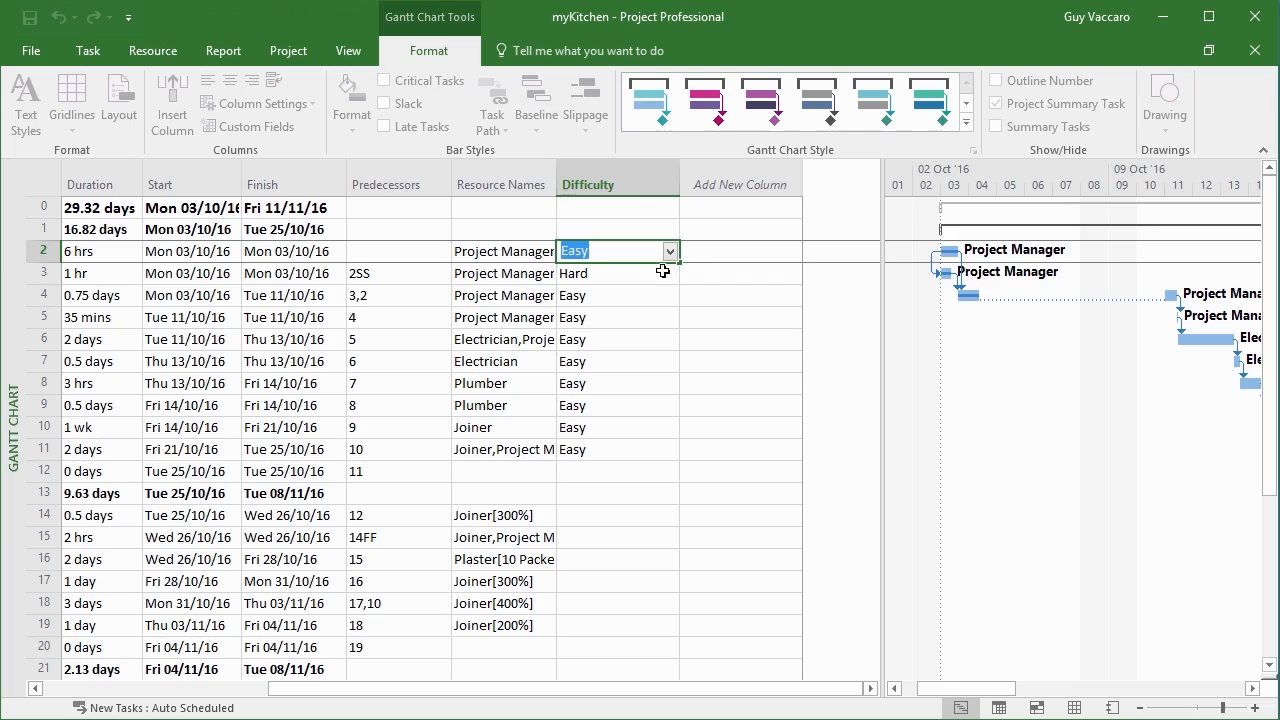
left_click(659, 279)
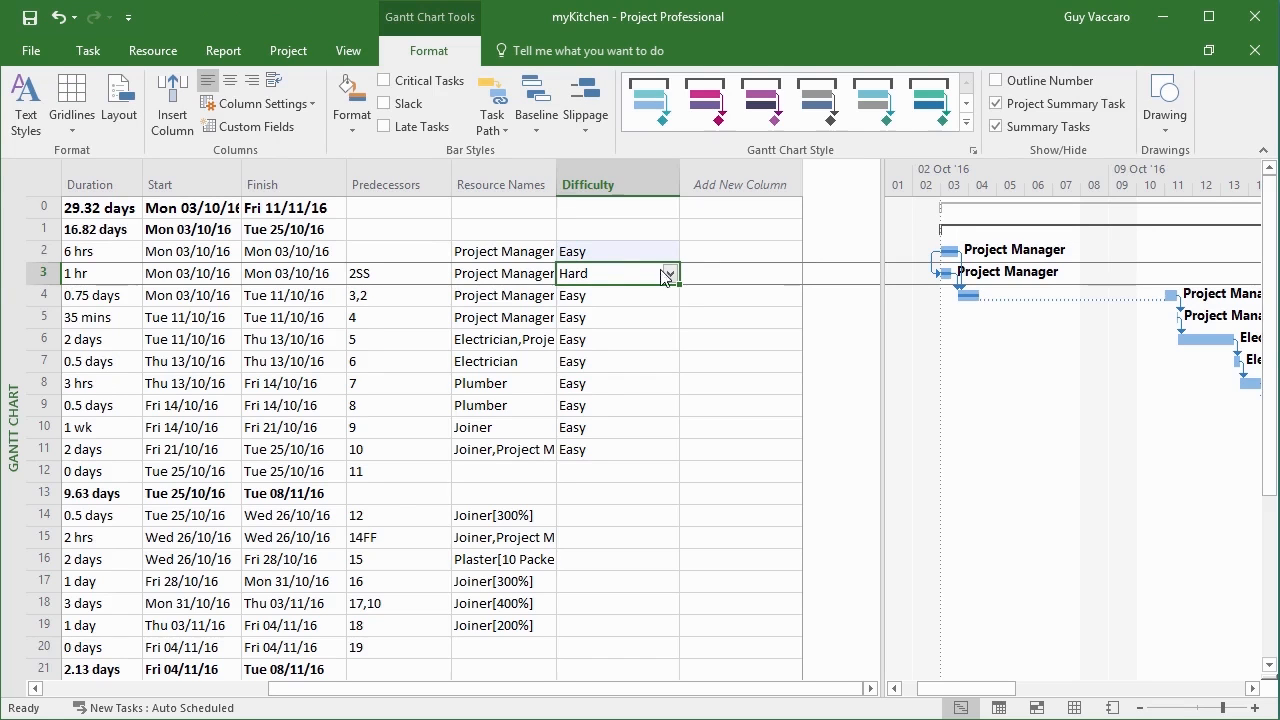
Open the Custom Fields settings and view the available types for task fields.
left_click(252, 127)
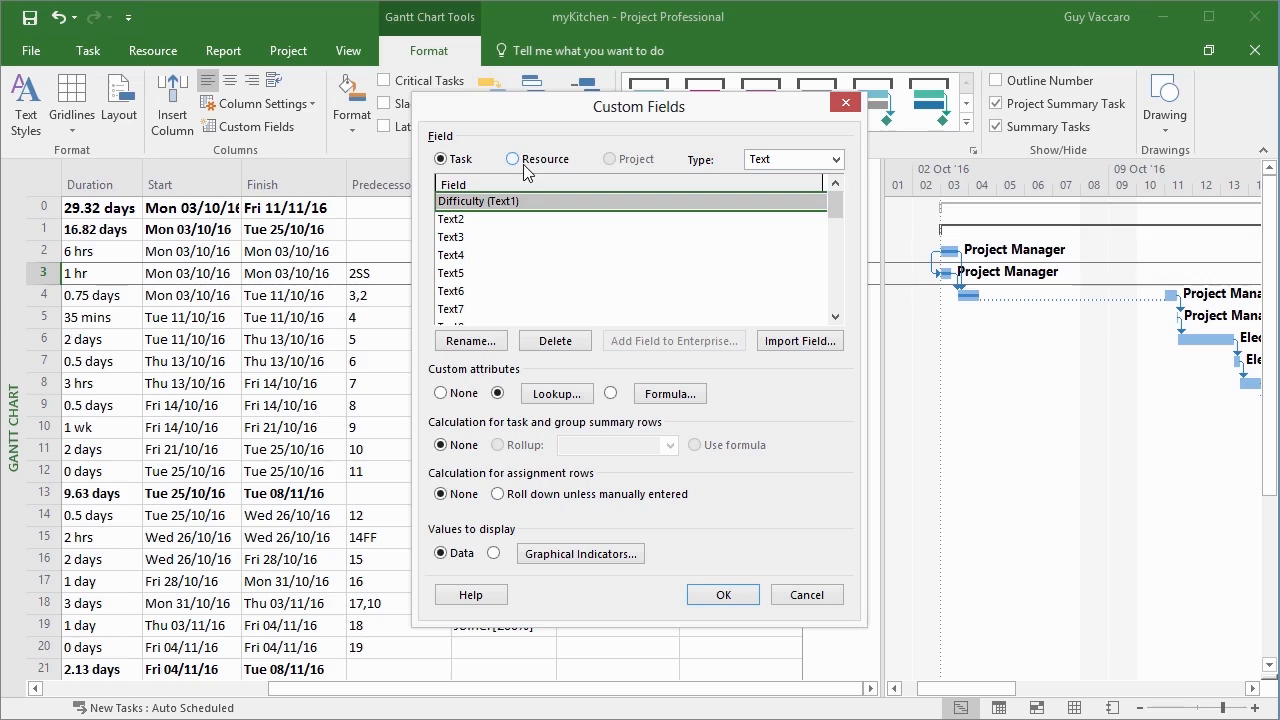
left_click(835, 160)
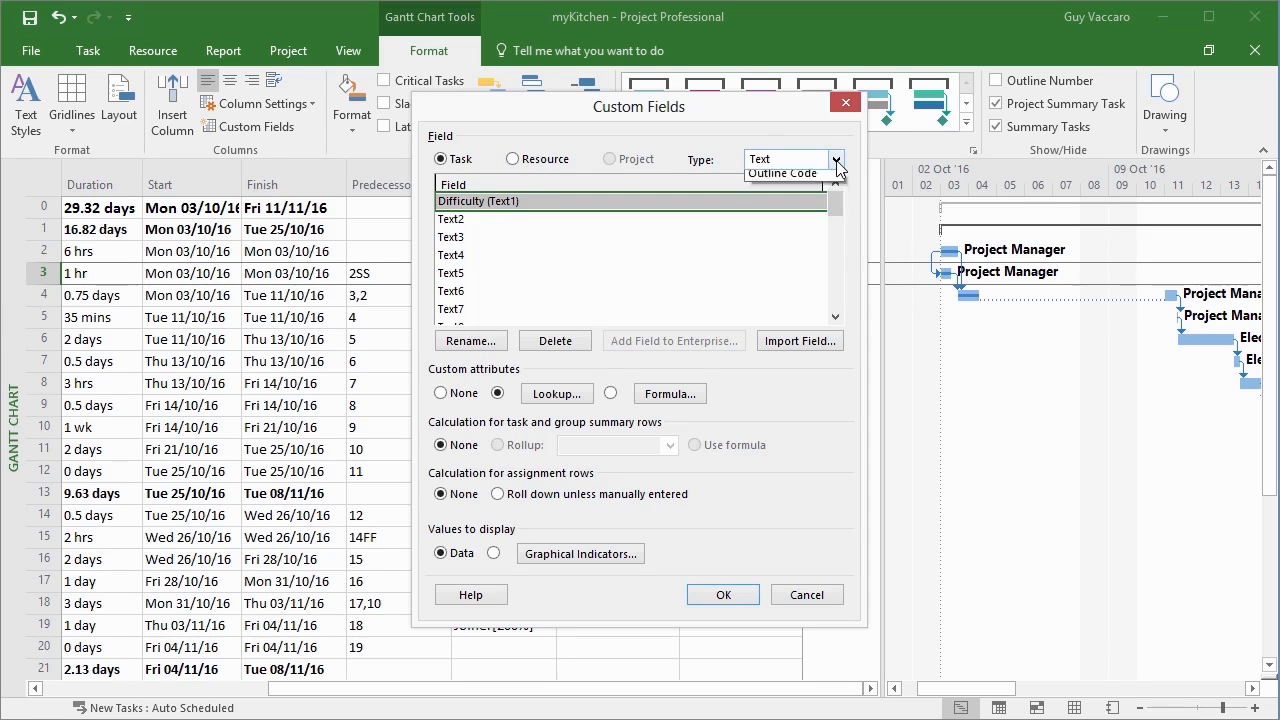
left_click(835, 161)
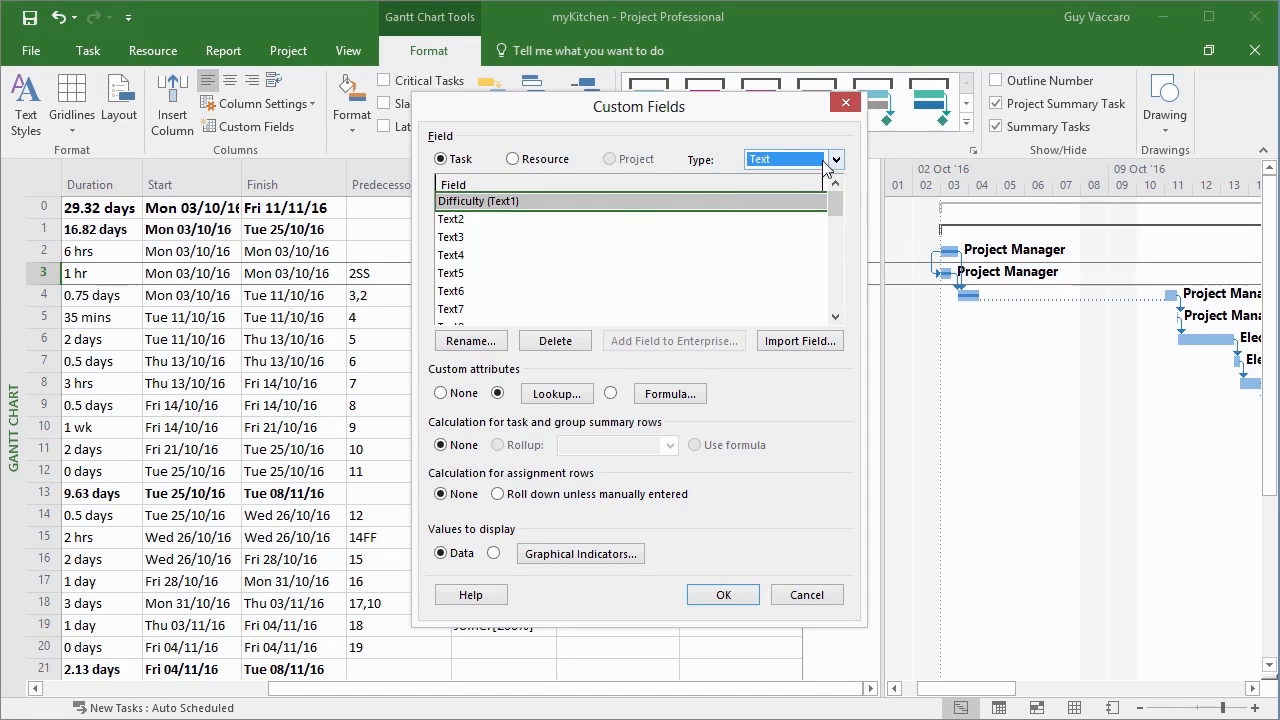